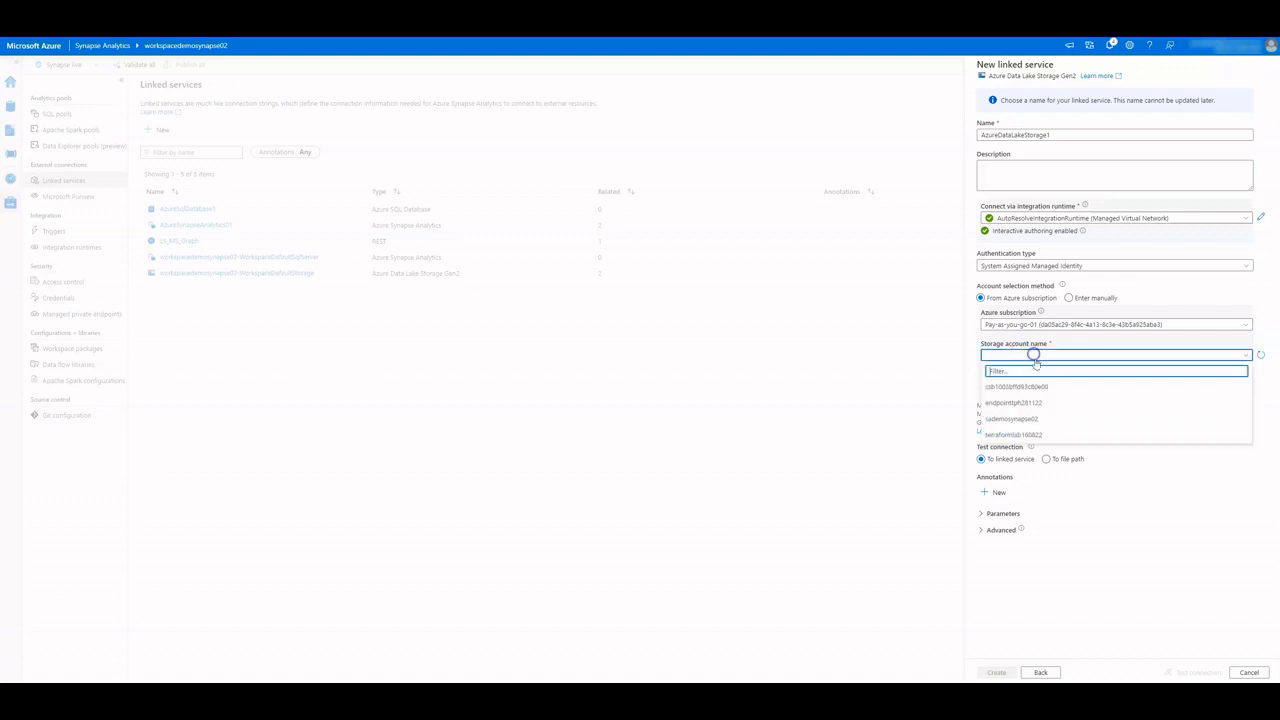
Select storage account endpointtph281122, test the connection, and view the forbidden error details
click(1013, 403)
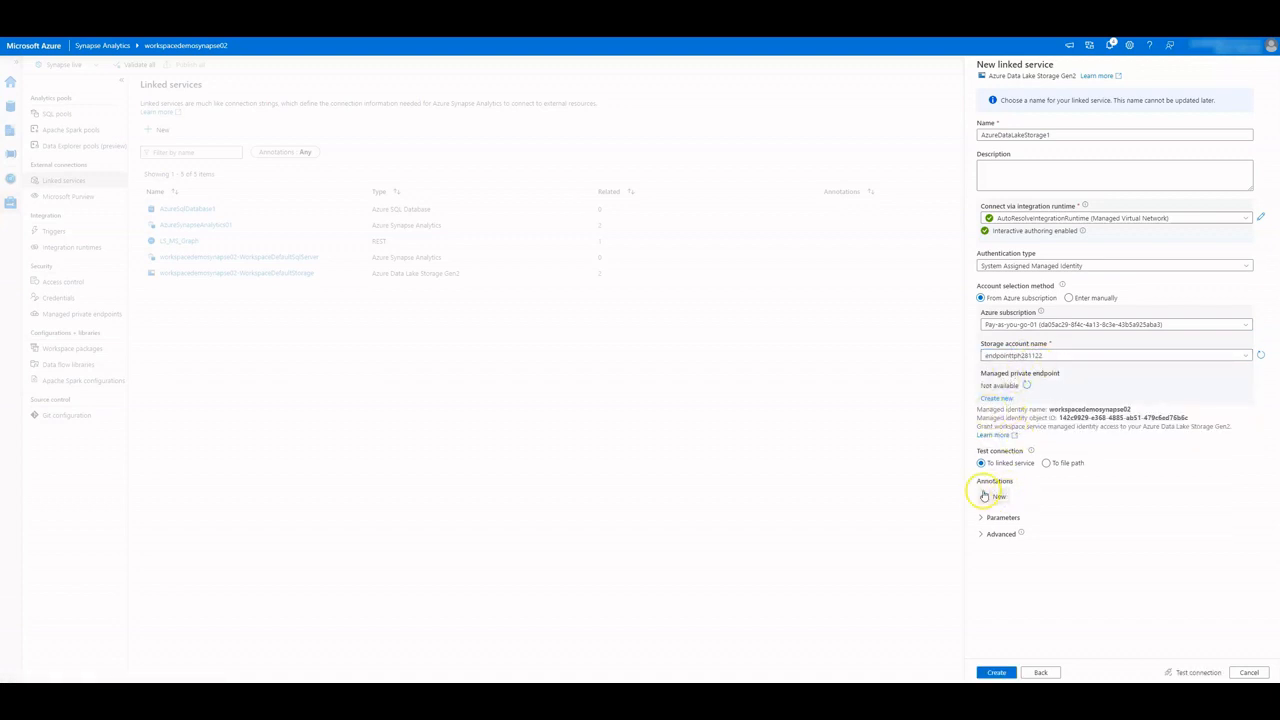
click(1198, 672)
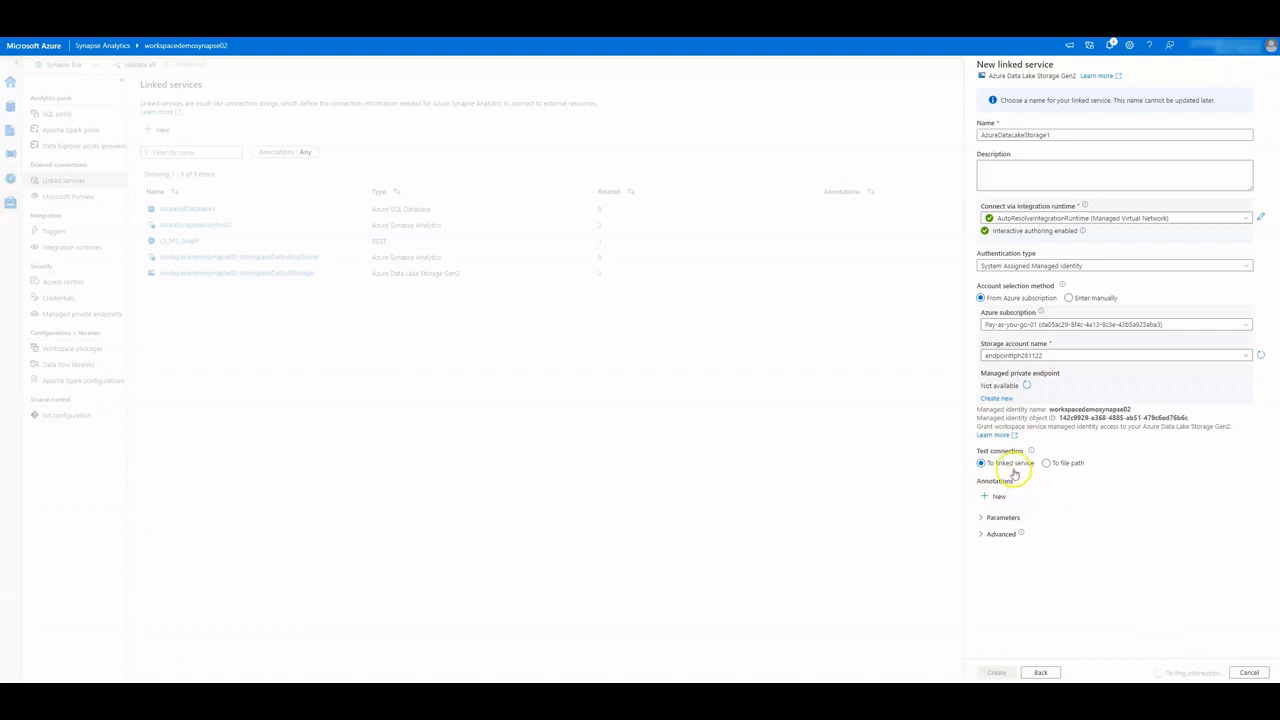
click(1217, 658)
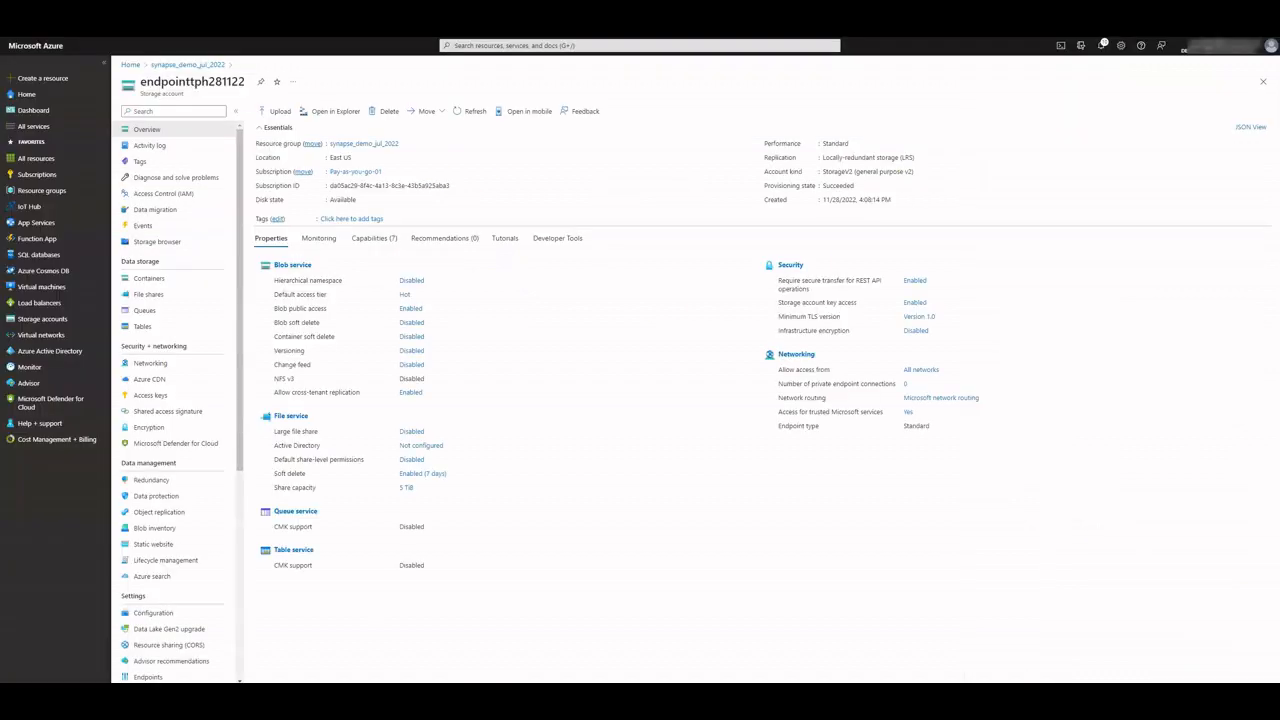
Start a role assignment on endpointtph281122 and choose the Storage Blob Data Contributor role
click(163, 195)
click(330, 137)
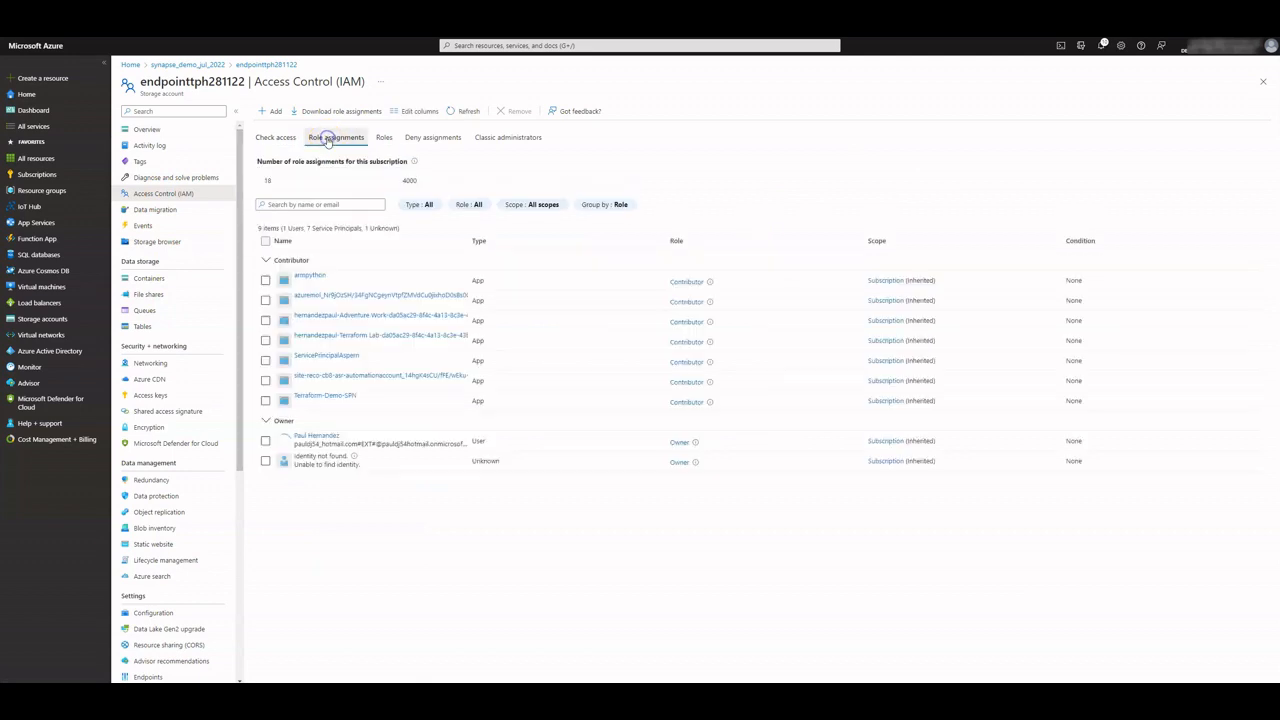
click(269, 111)
click(286, 124)
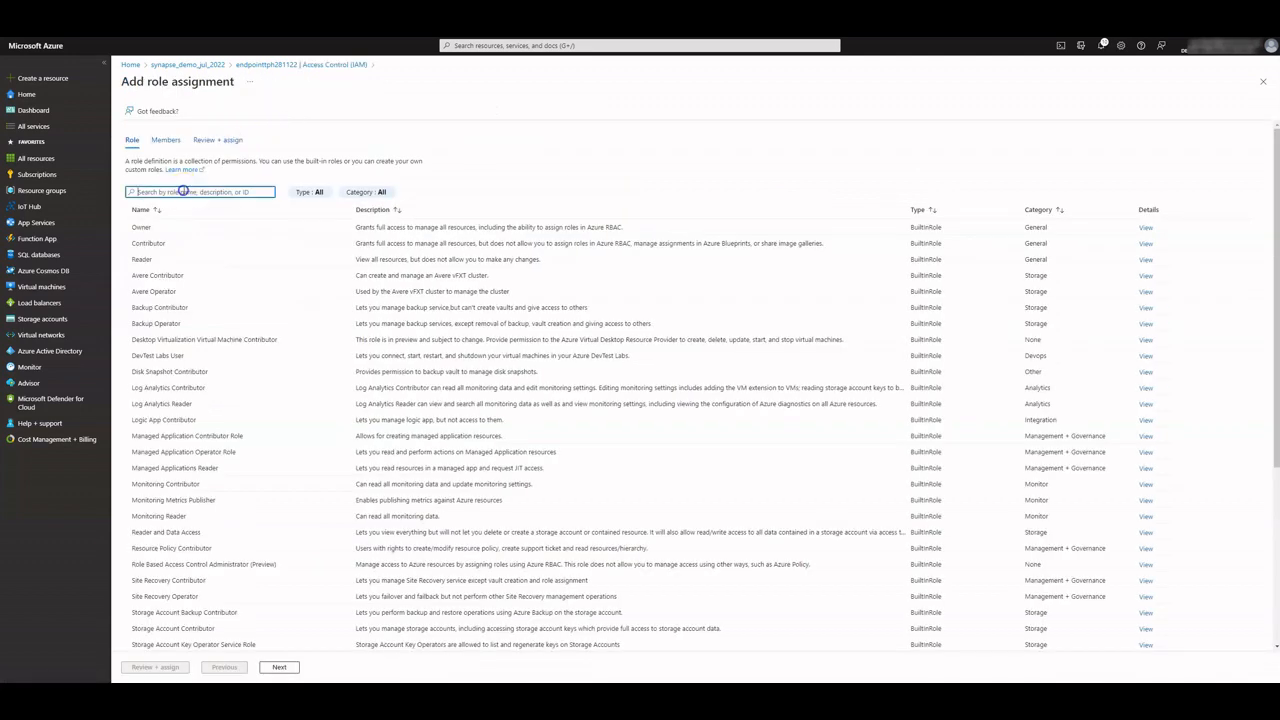
click(183, 186)
text(storage blob)
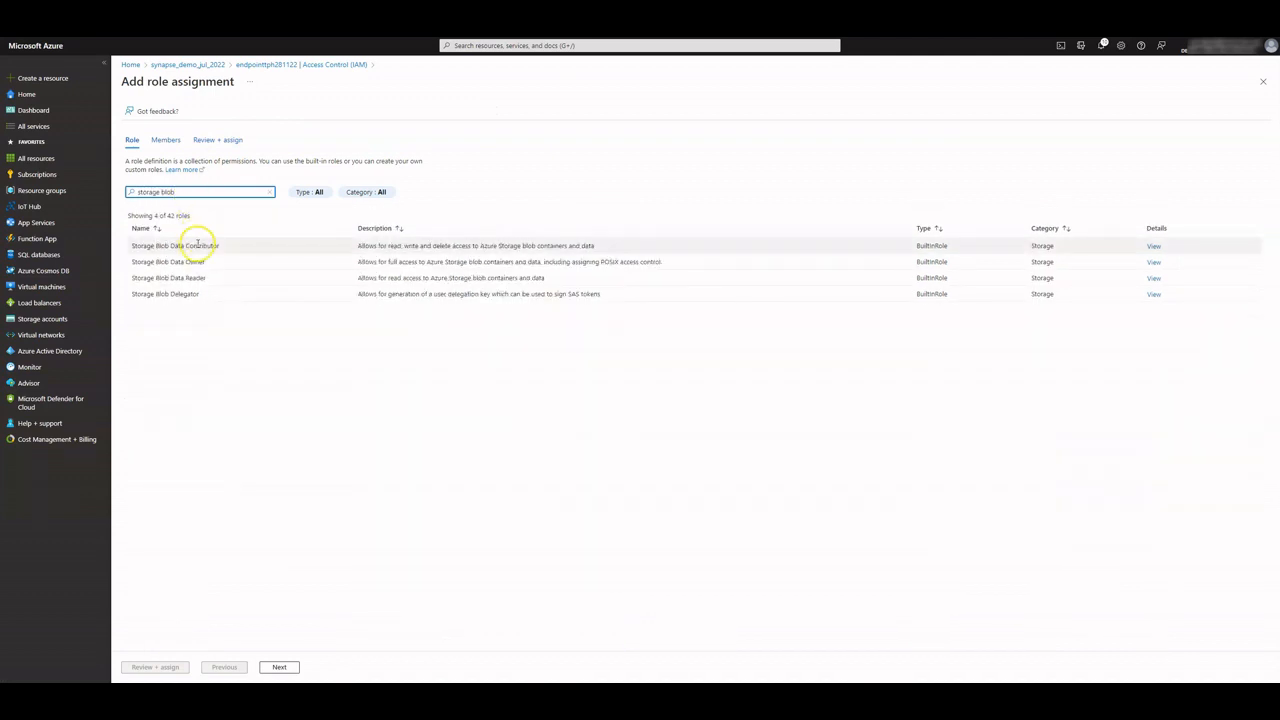
click(200, 246)
Assign the role to the workspacedemosynapse02 Synapse workspace managed identity and submit it
click(272, 668)
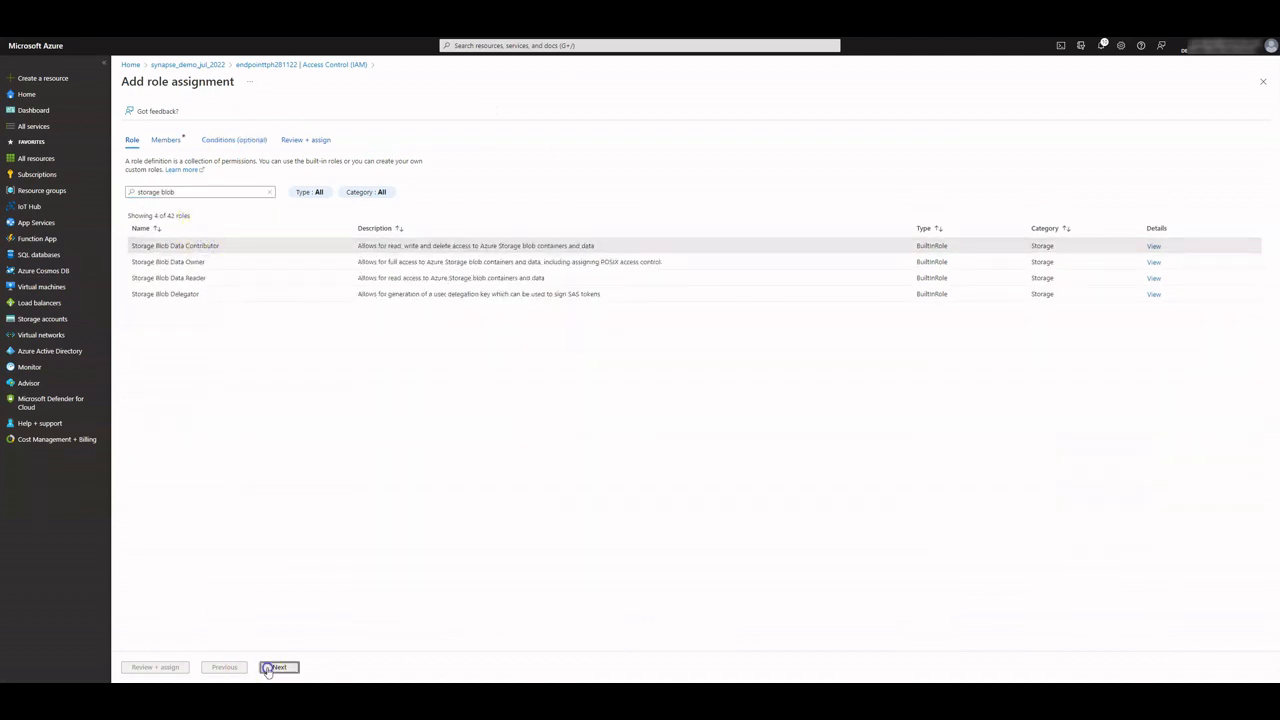
click(207, 201)
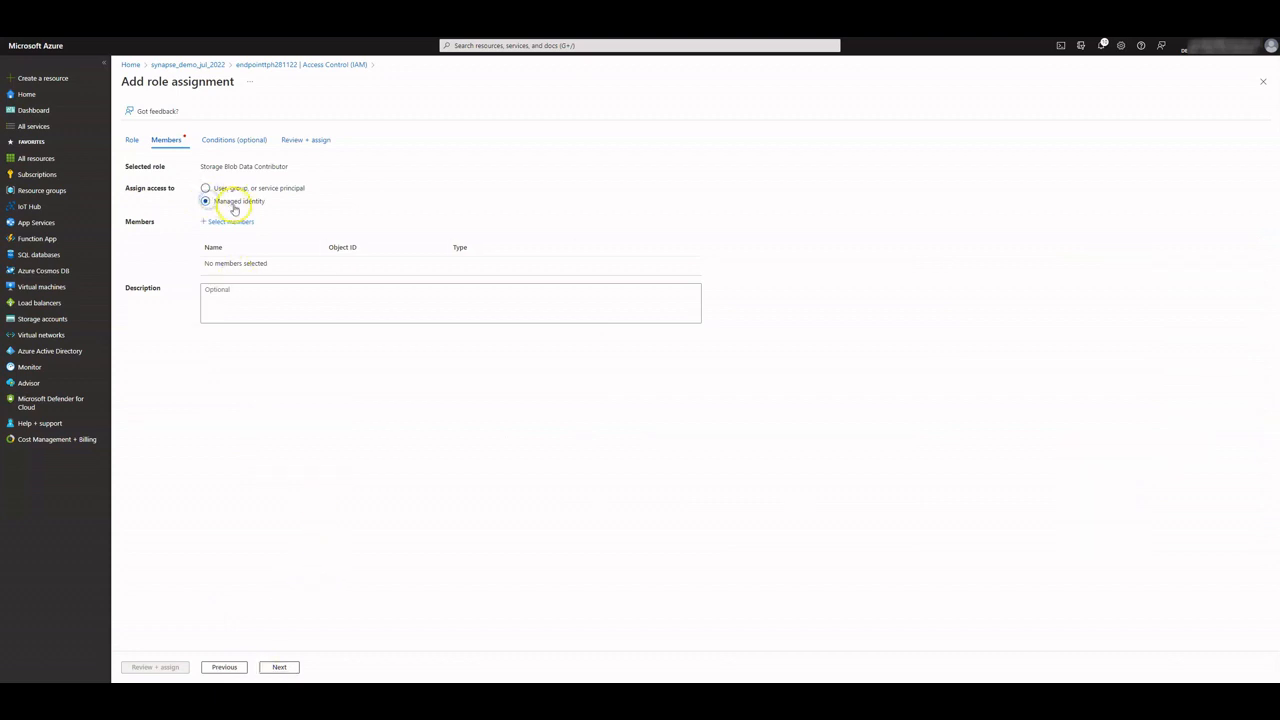
click(228, 221)
click(1124, 159)
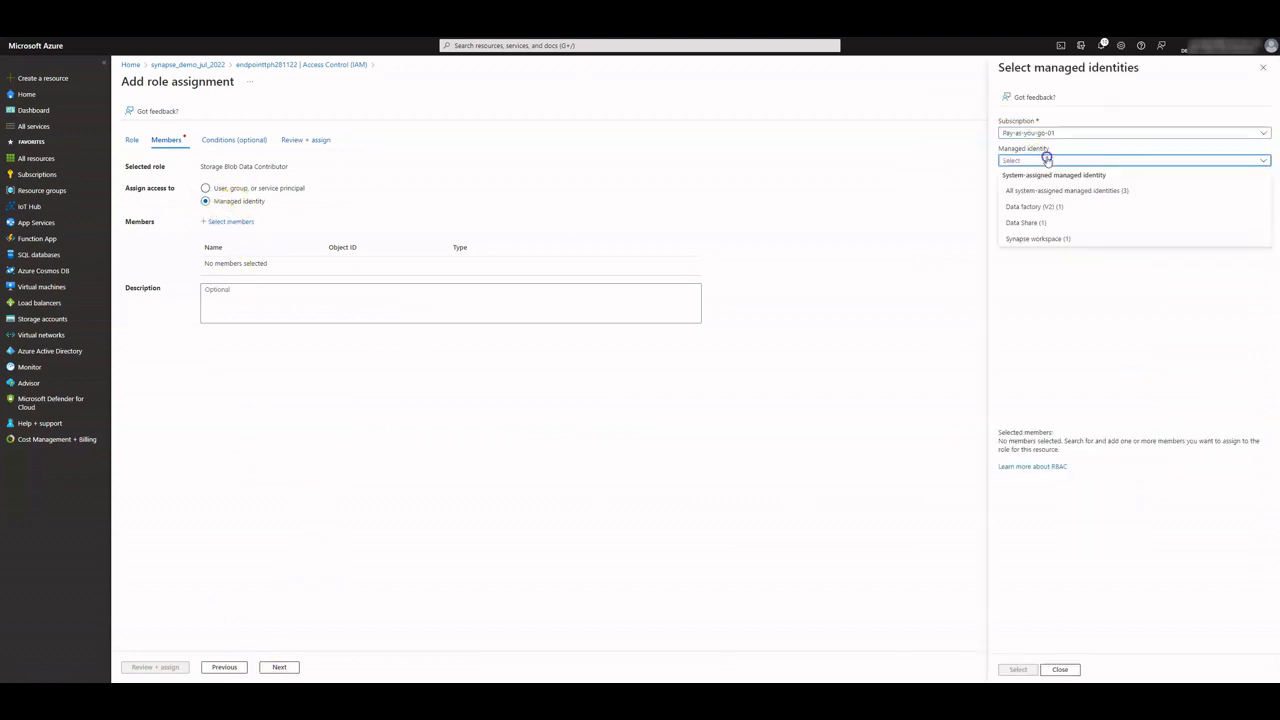
click(1037, 238)
click(1040, 215)
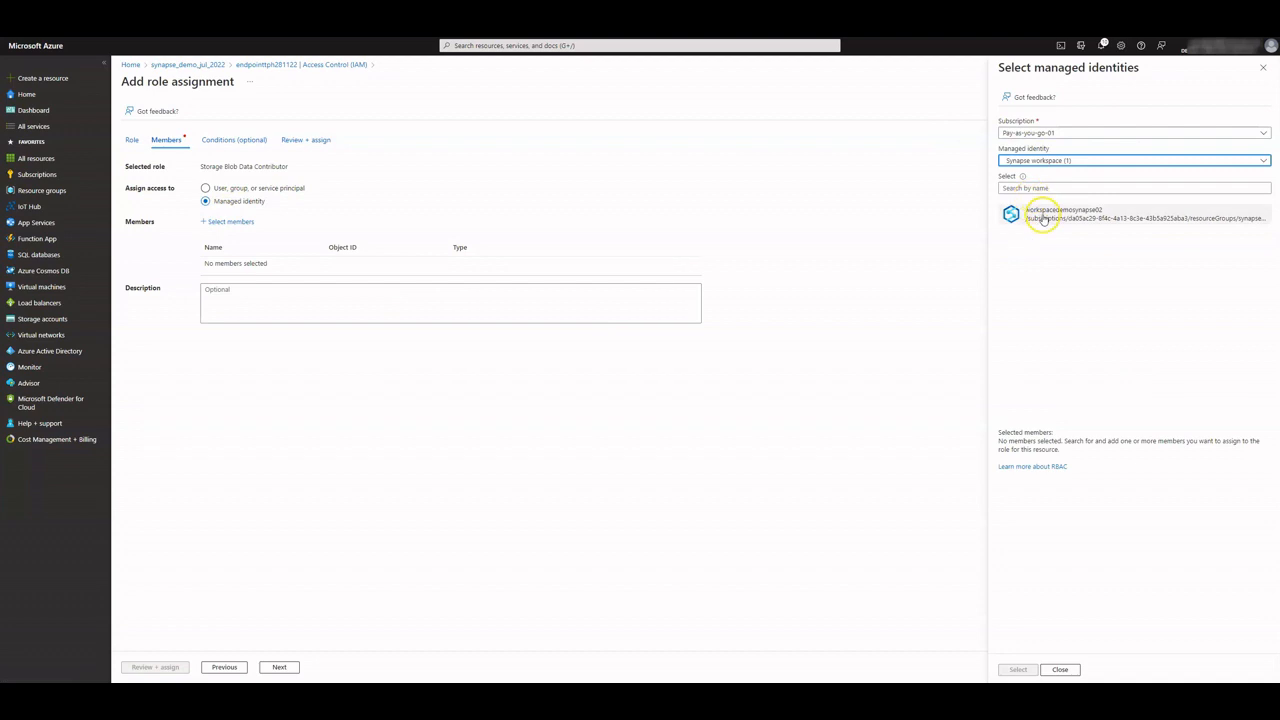
click(1016, 669)
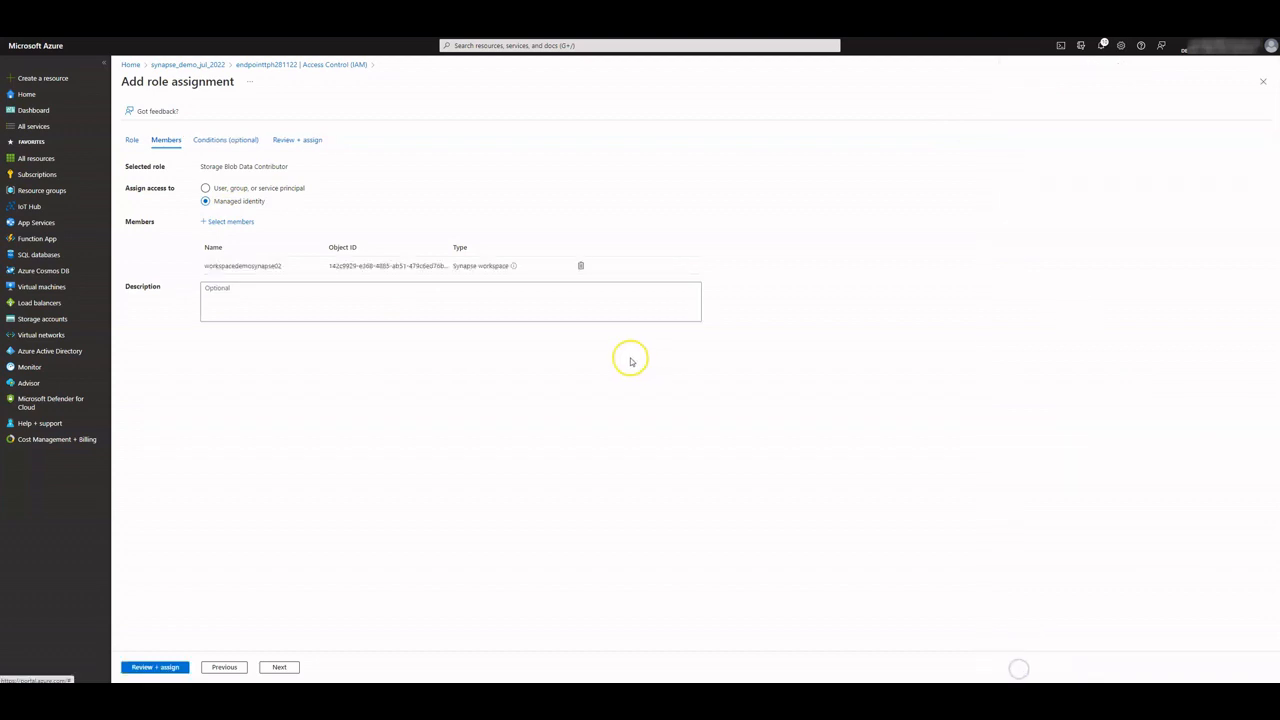
click(165, 668)
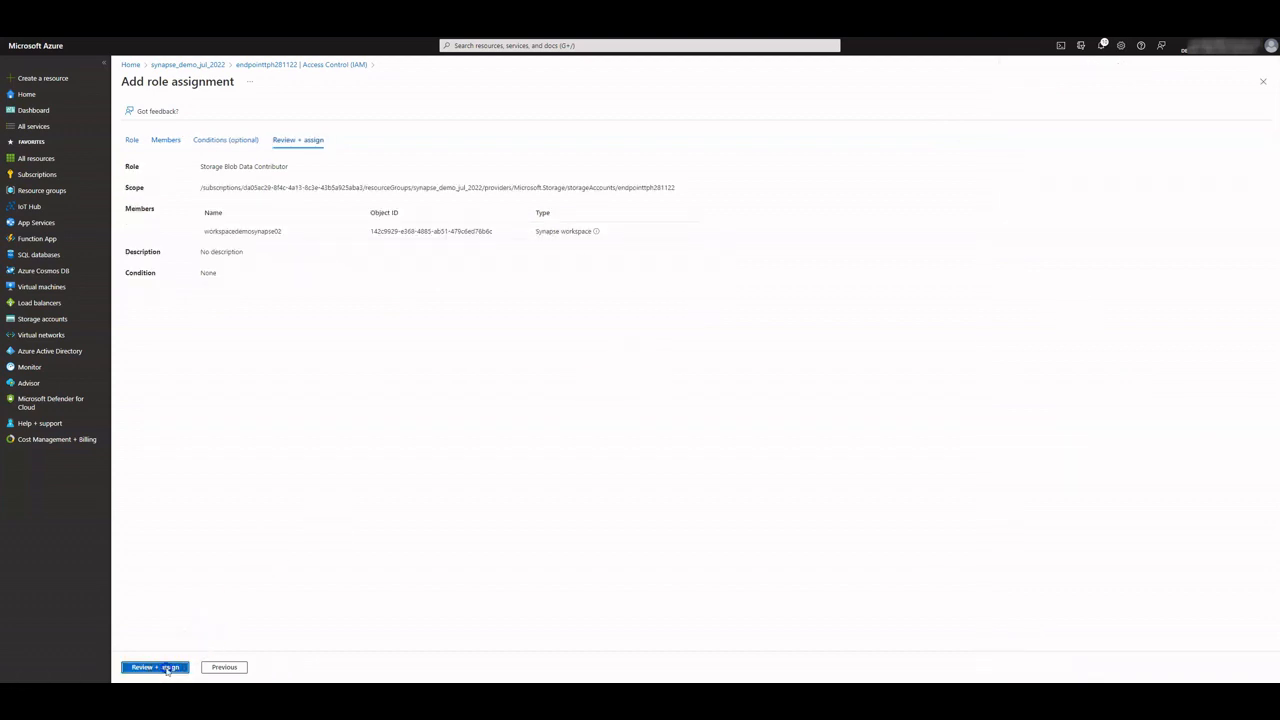
click(166, 668)
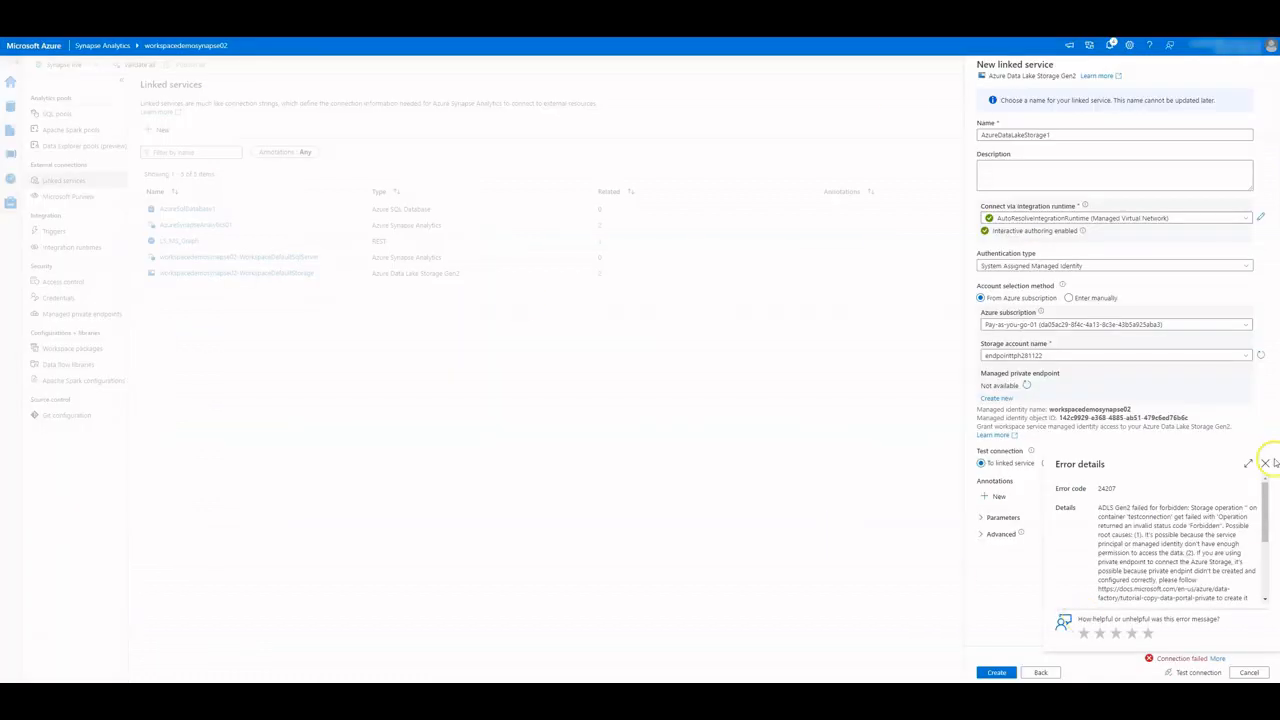
Dismiss the error, retest the storage connection successfully, and create AzureDataLakeStorage1
click(1265, 464)
click(1190, 672)
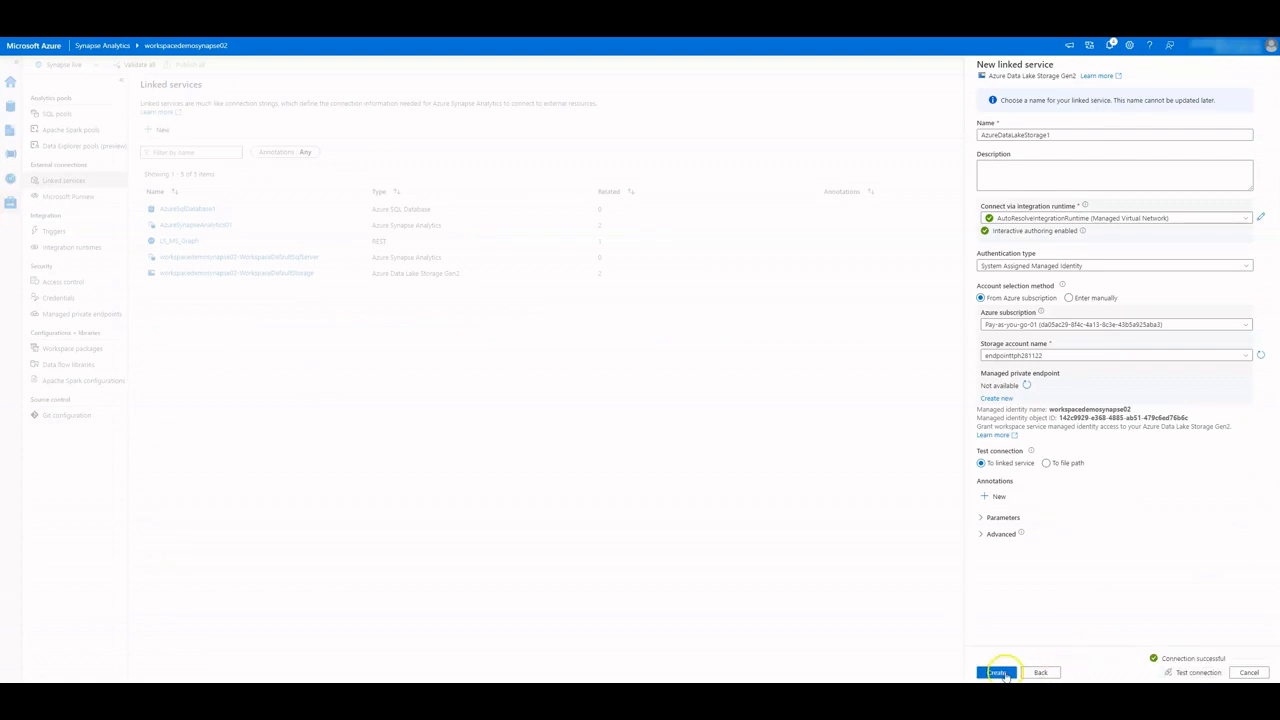
click(998, 672)
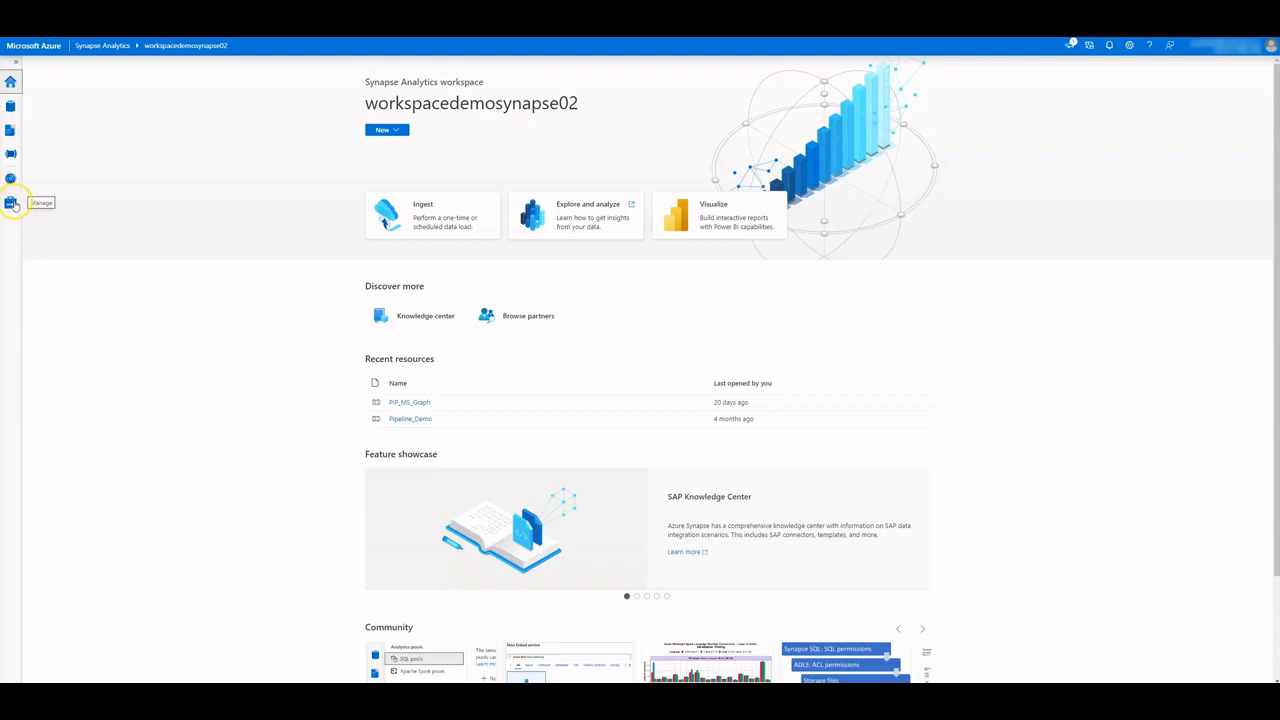
click(9, 203)
Add a new Azure SQL Database linked service, found via 'azure sq', with manual server entry
click(62, 180)
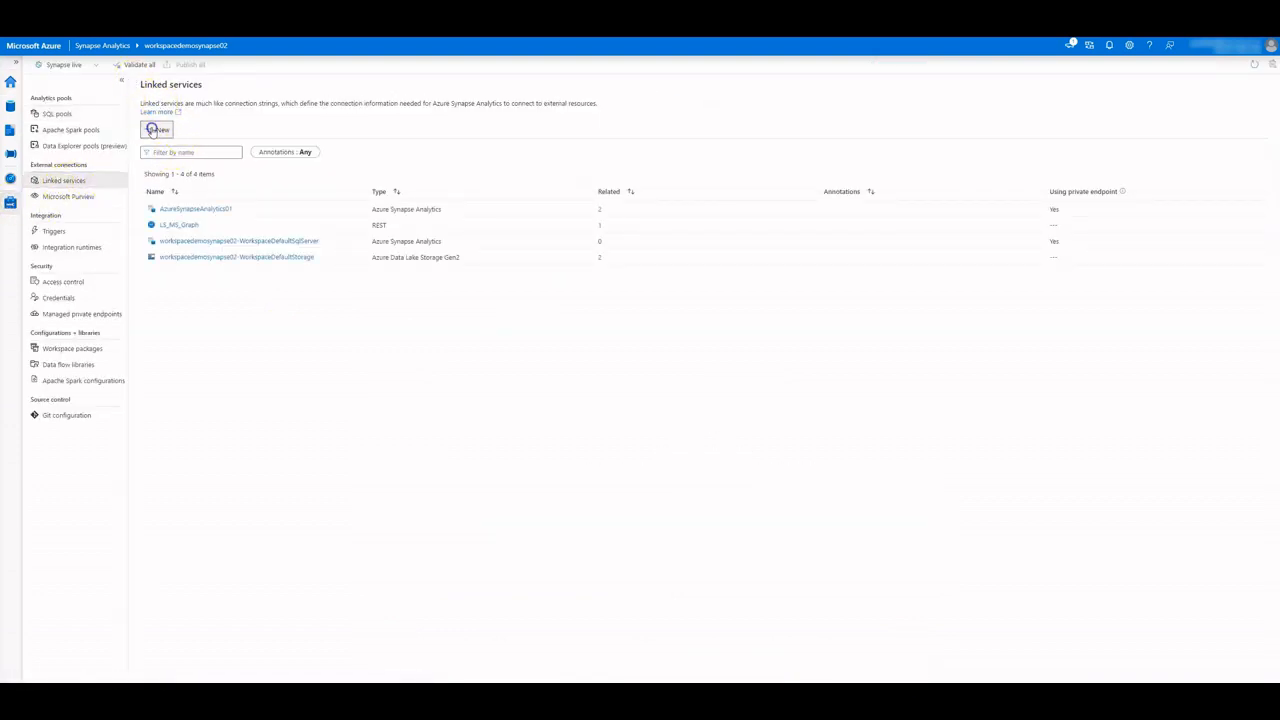
click(155, 130)
text(azure sq)
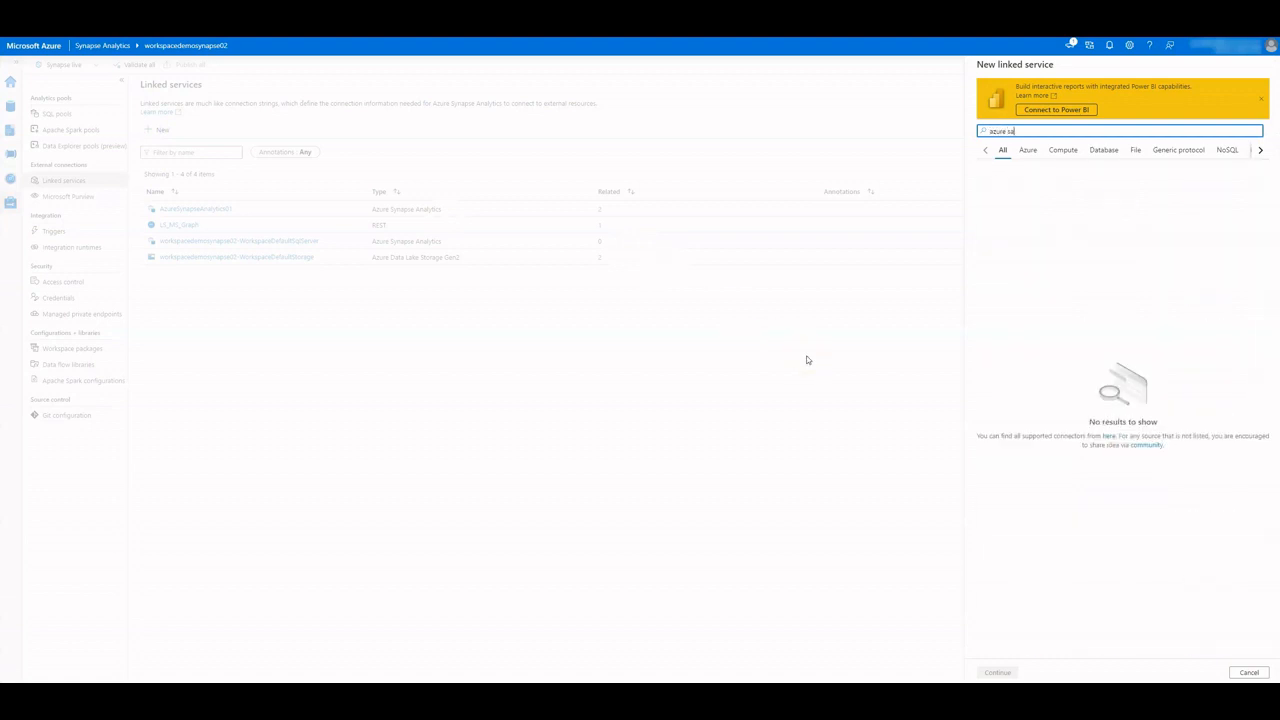
click(1020, 232)
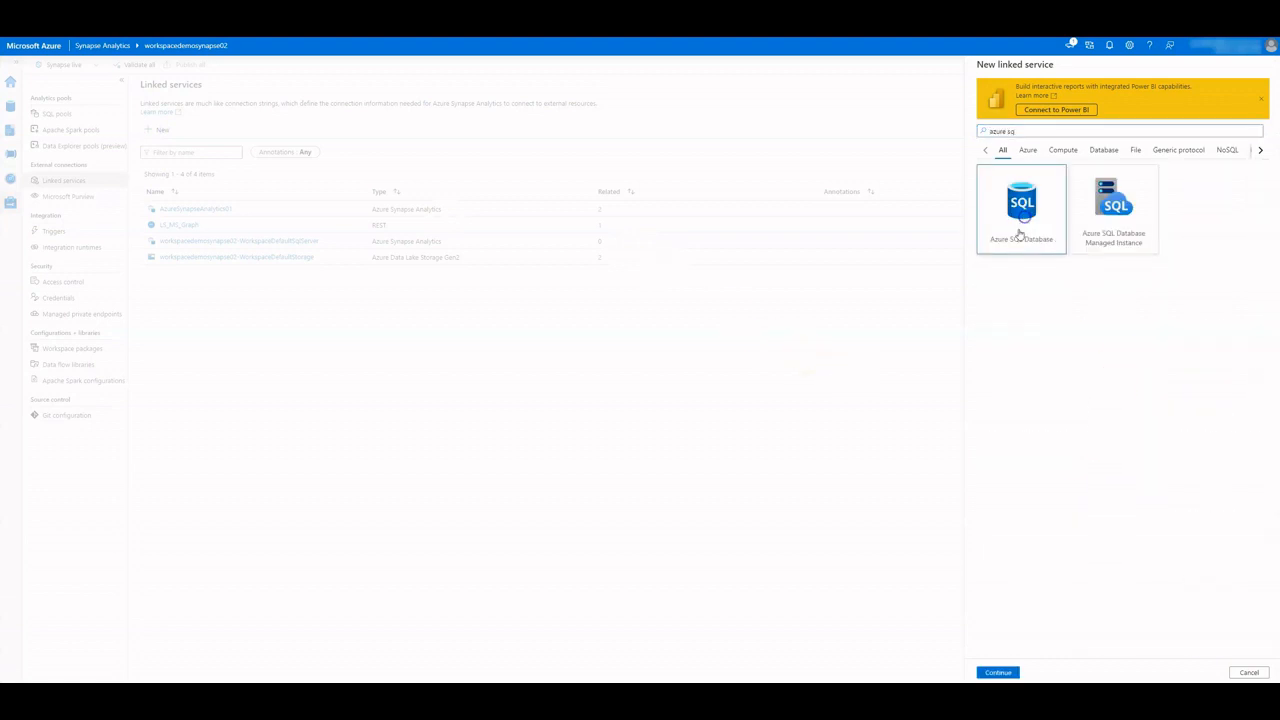
click(998, 672)
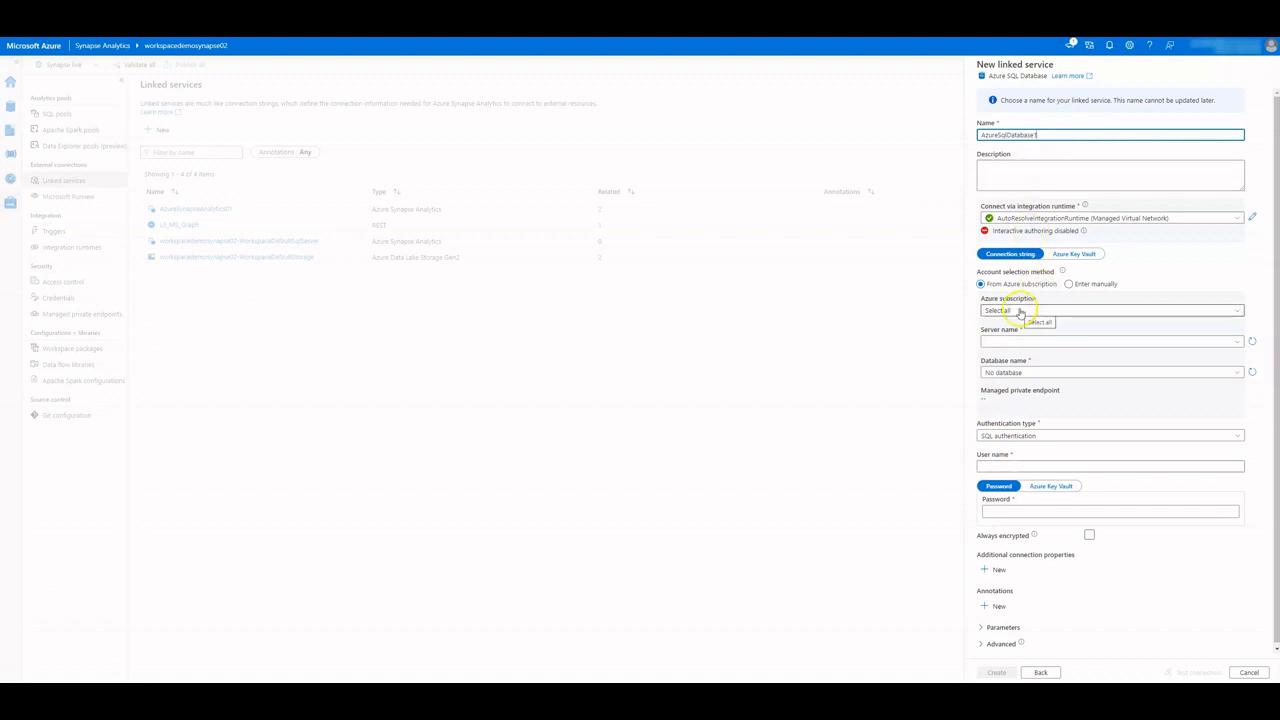
click(1071, 285)
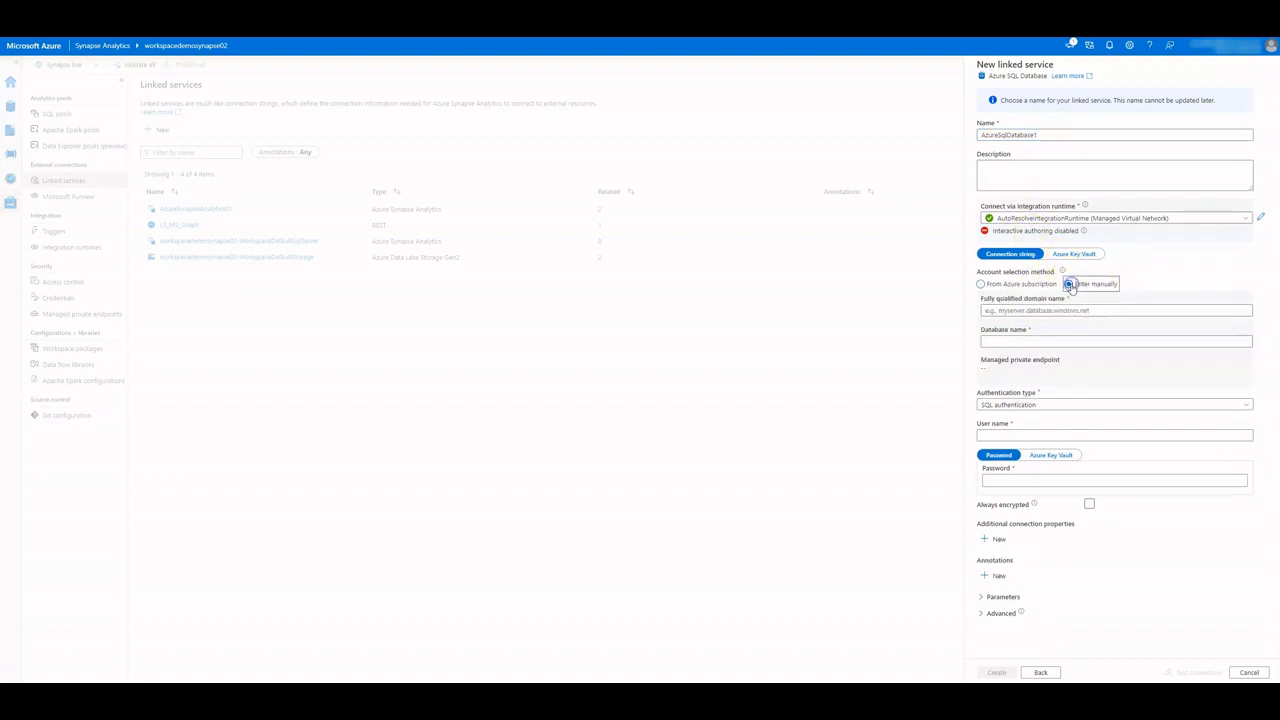
click(1050, 311)
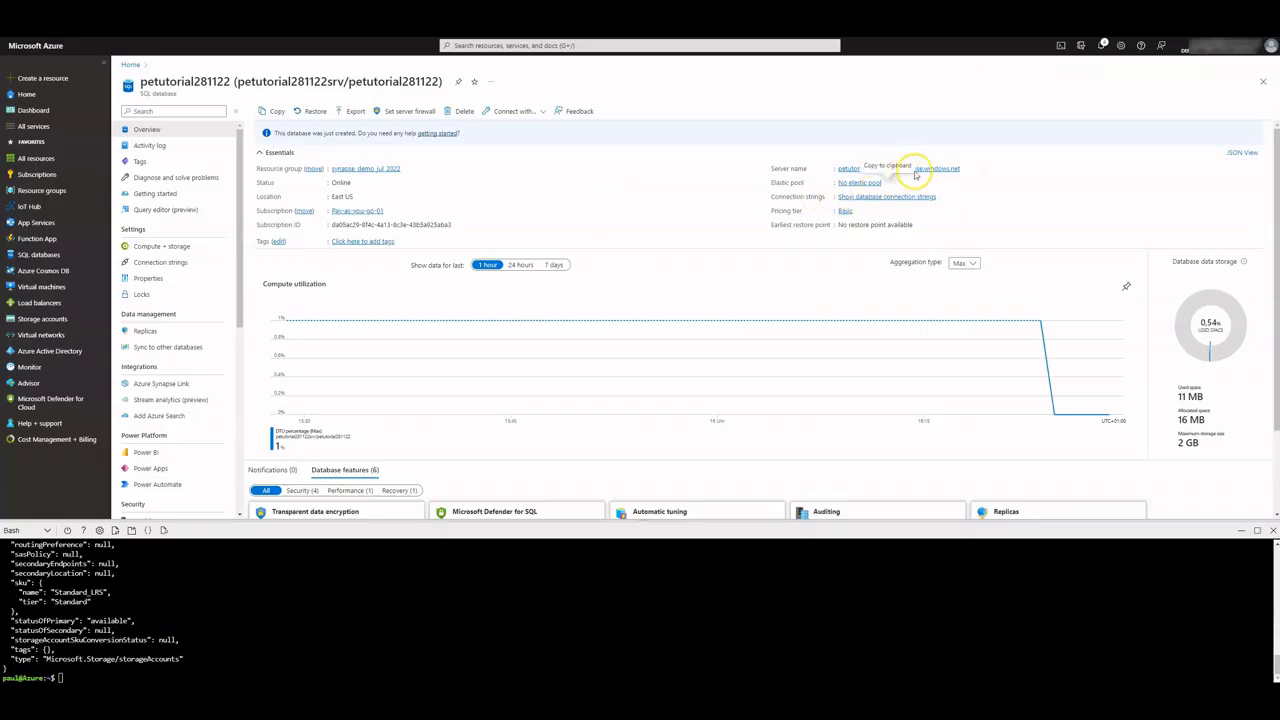
Paste petutorial281122srv.database.windows.net into the form and fill in the SQL login user name and password
click(968, 168)
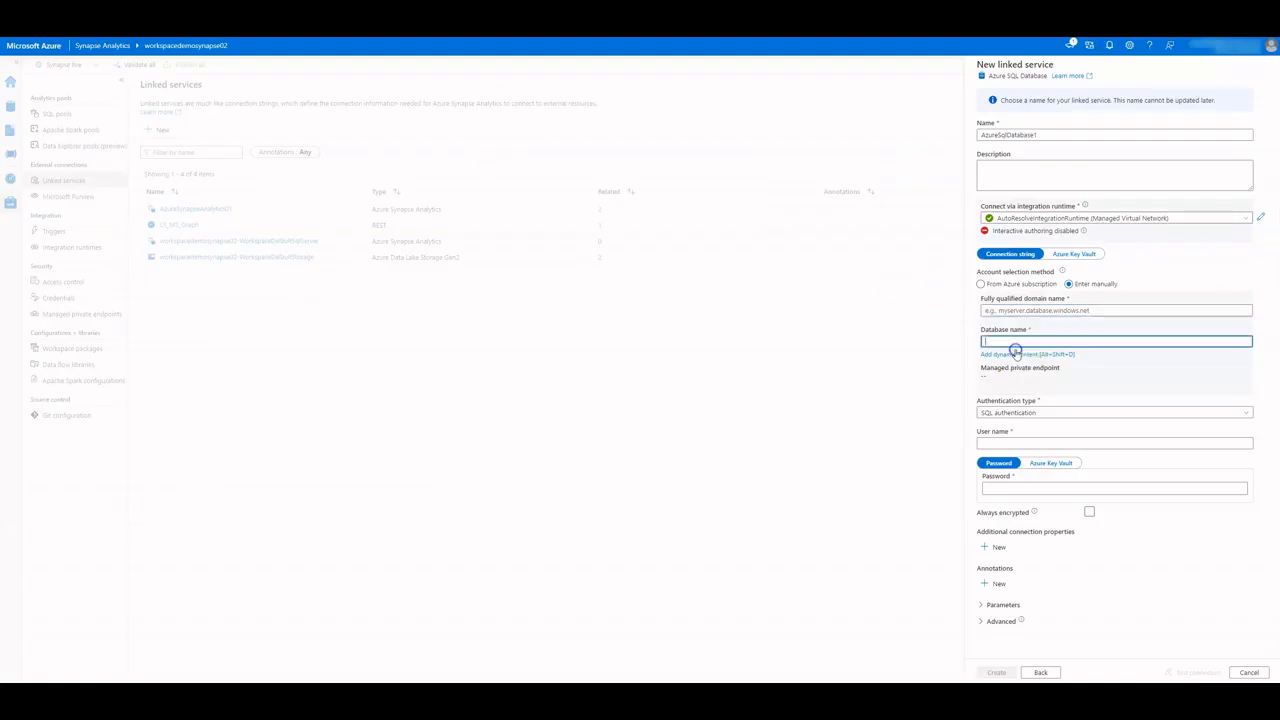
text(petutorial281122srv.database.windows.net)
click(1024, 441)
text(pe)
click(1001, 488)
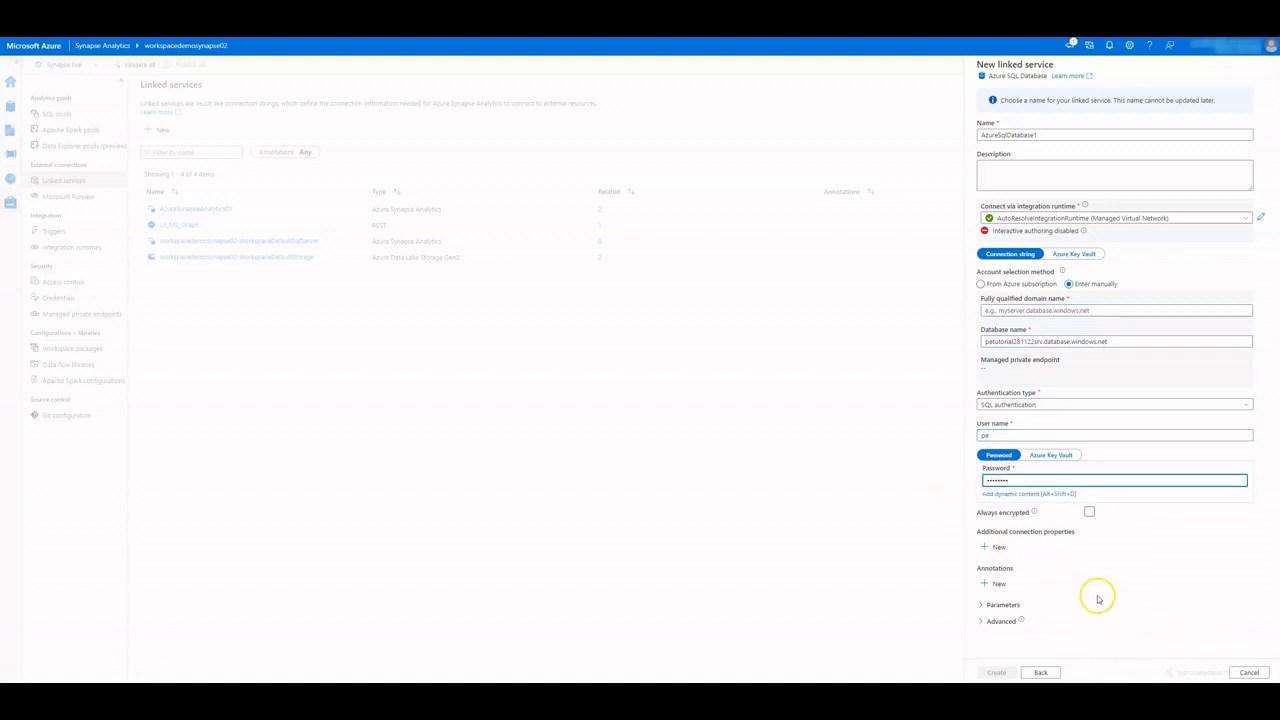
Enable interactive authoring on the integration runtime
click(1143, 571)
mouse_move(1083, 231)
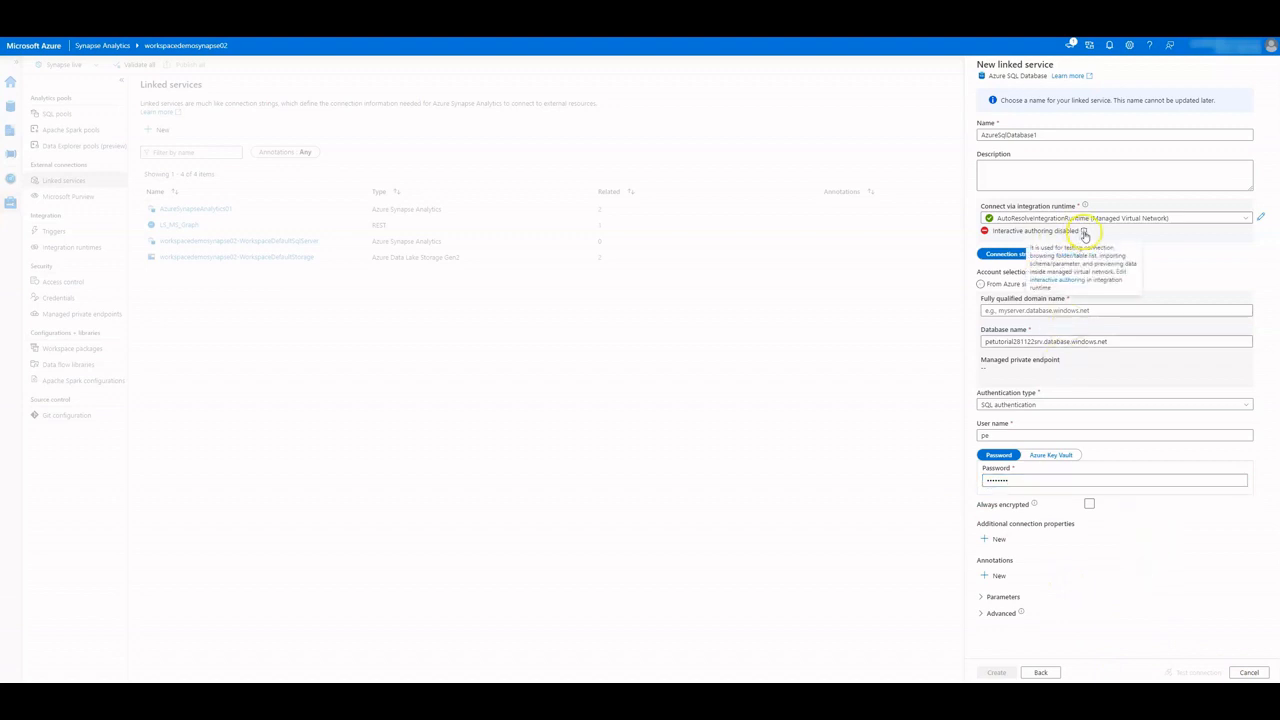
click(1123, 276)
click(1020, 148)
click(1008, 667)
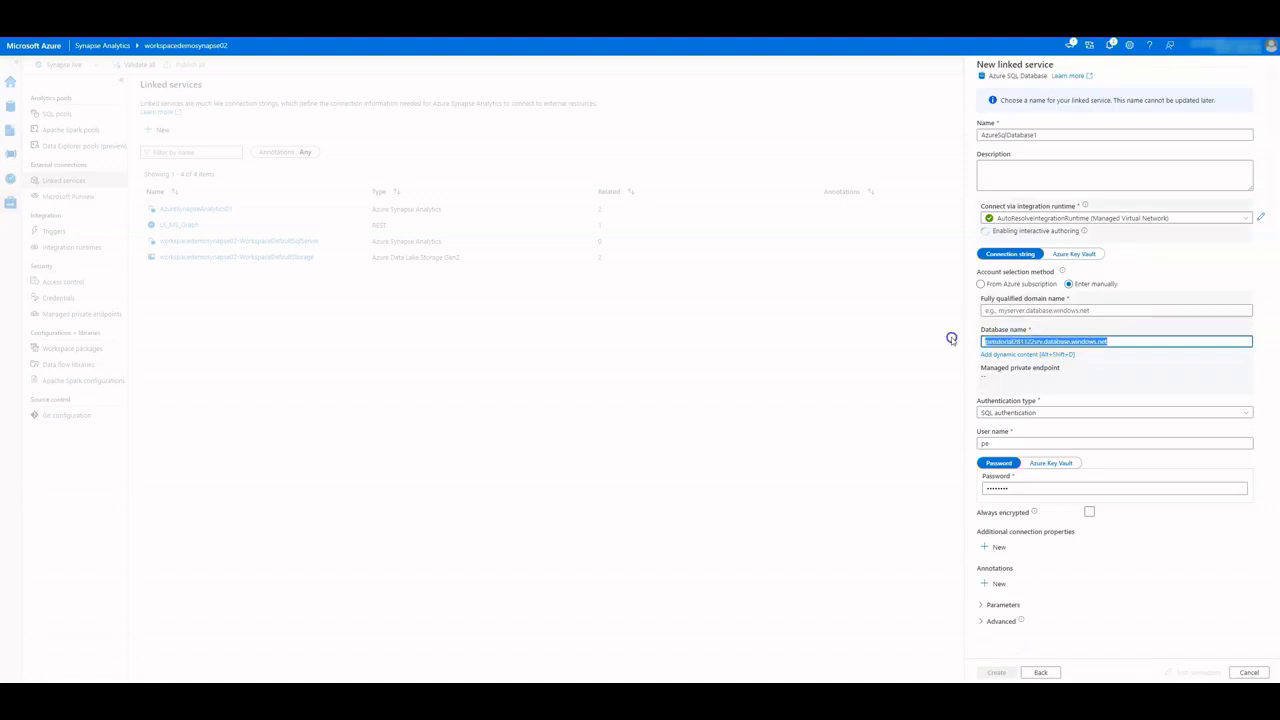
Move the server address to the fully qualified domain name field and set Database name to petutorial281122
key(ctrl+x)
click(1037, 311)
key(ctrl+v)
click(1030, 352)
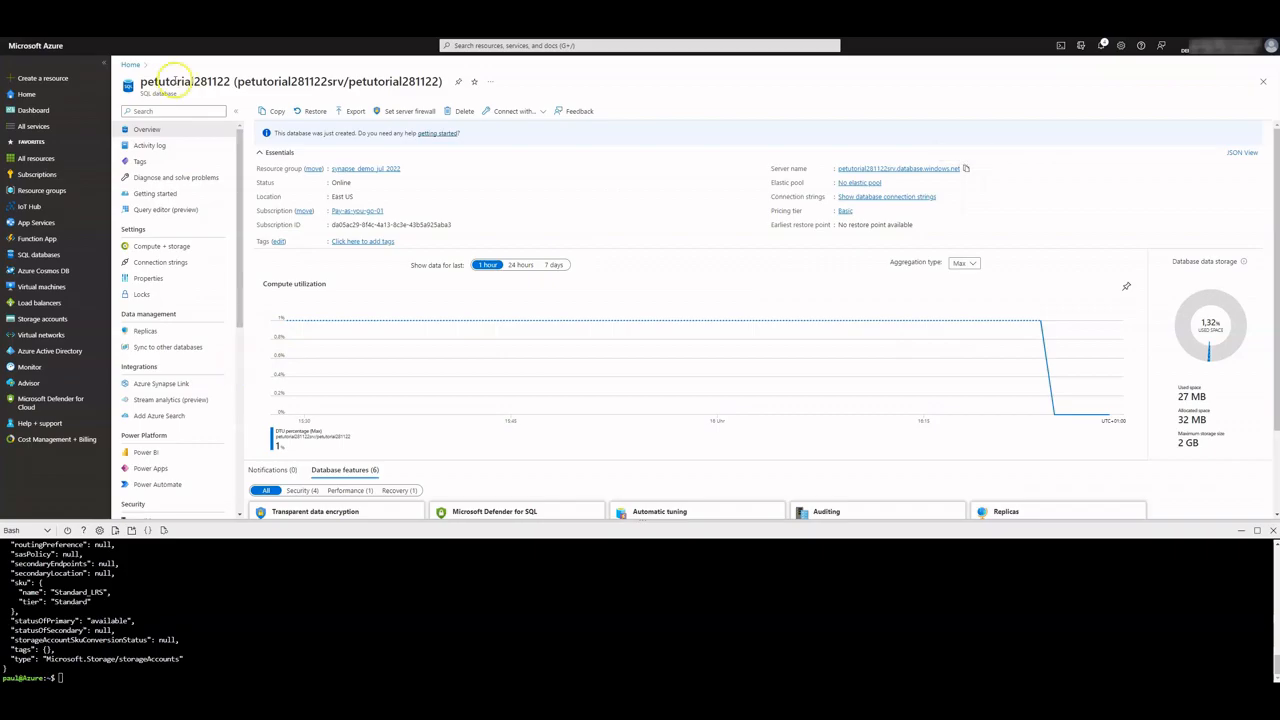
double_click(172, 80)
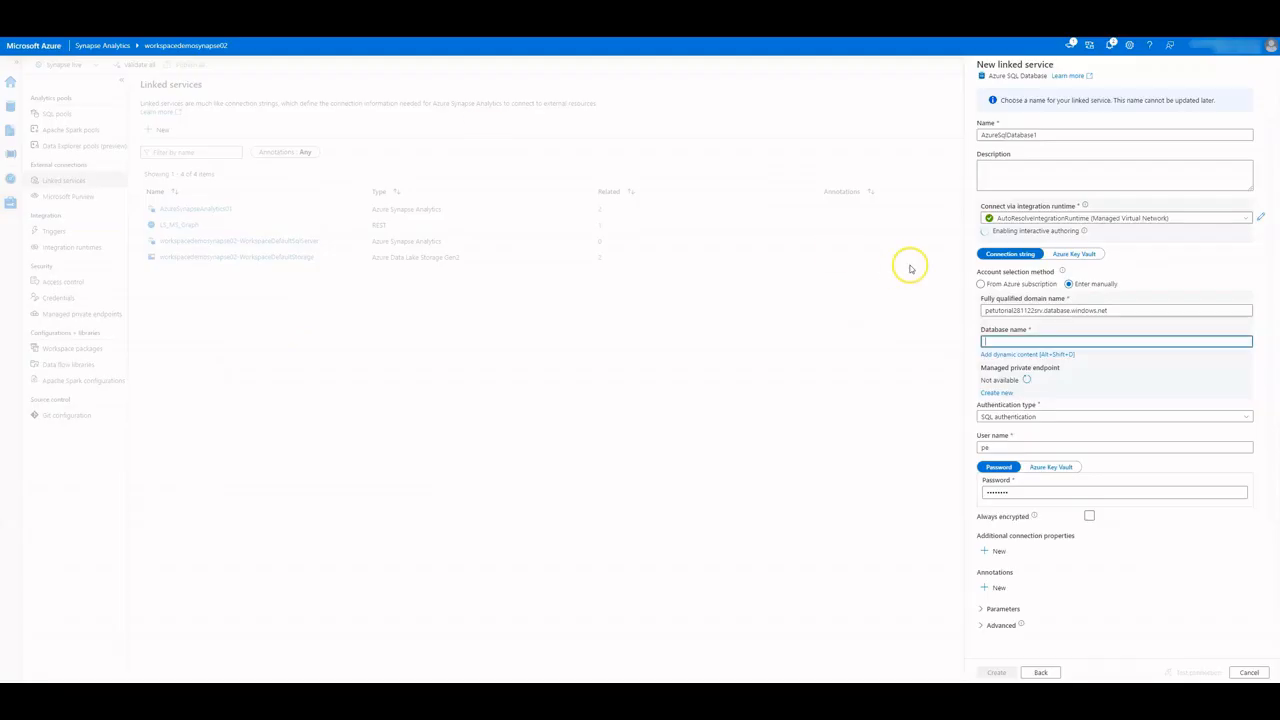
click(1003, 341)
key(ctrl+v)
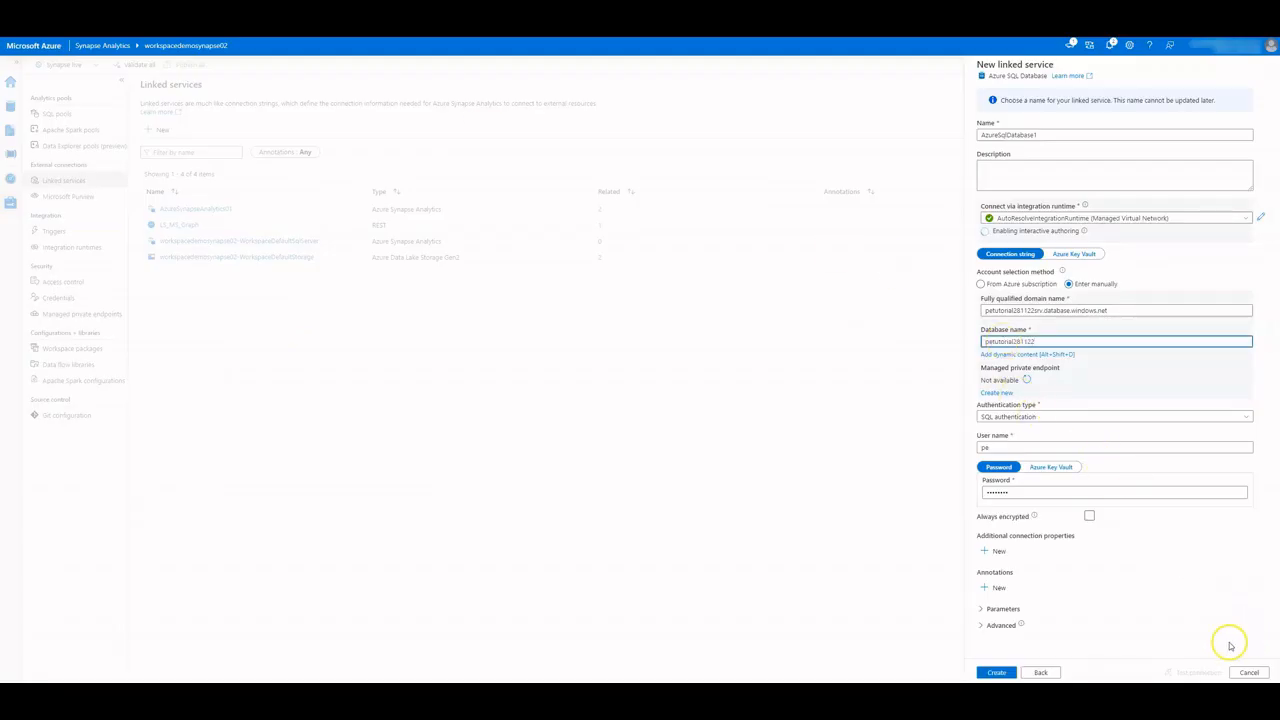
click(1173, 592)
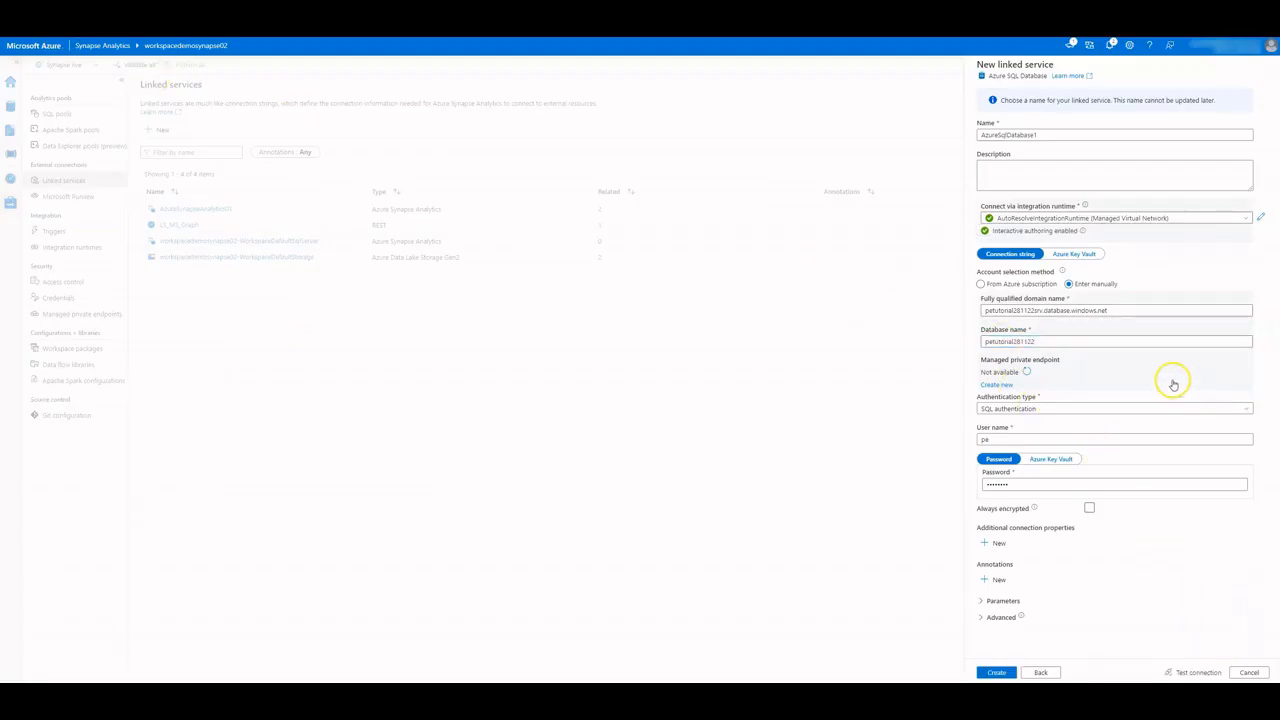
Test the SQL connection and read the failure reason: Deny Public Network Access
click(1190, 672)
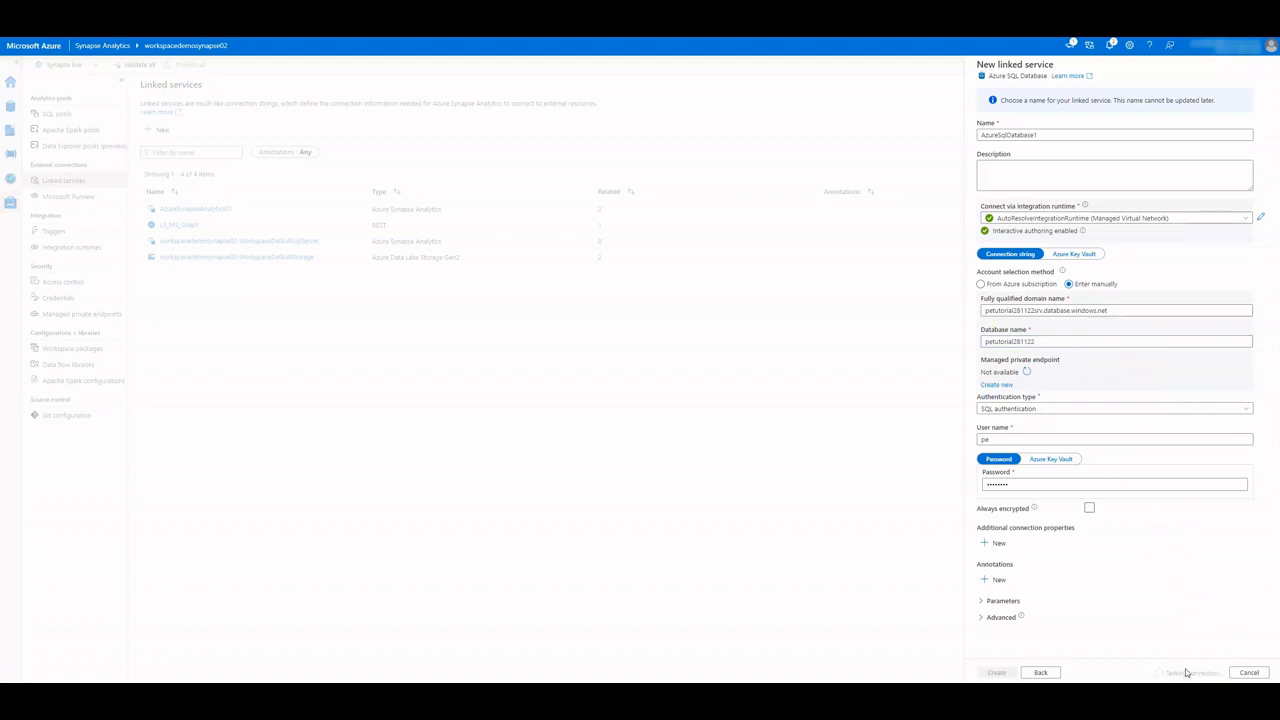
click(1217, 658)
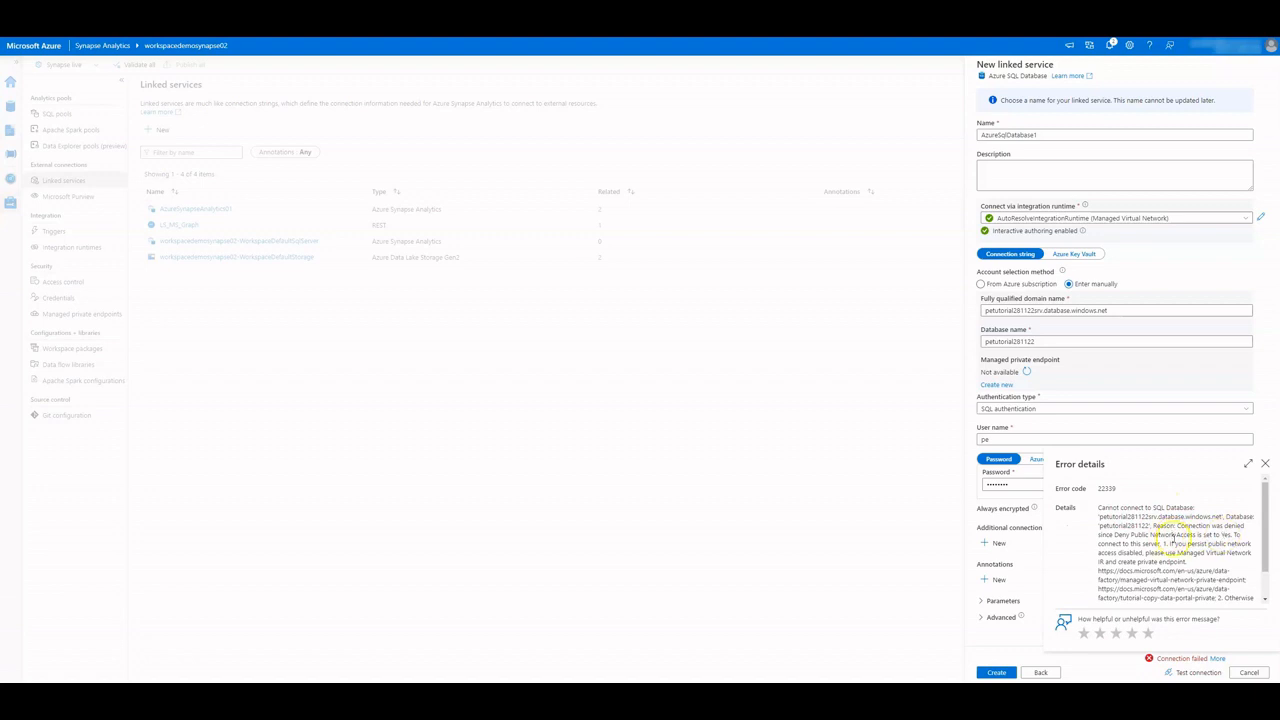
drag(1158, 535, 1234, 534)
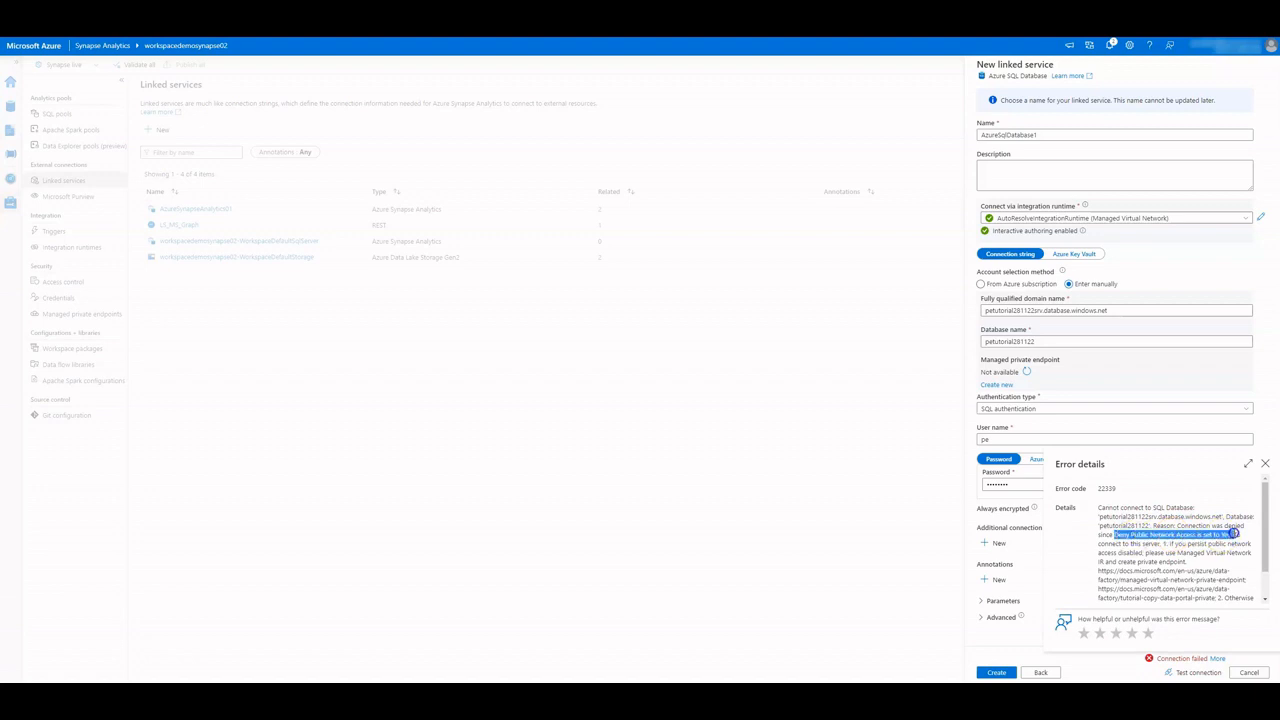
click(1265, 464)
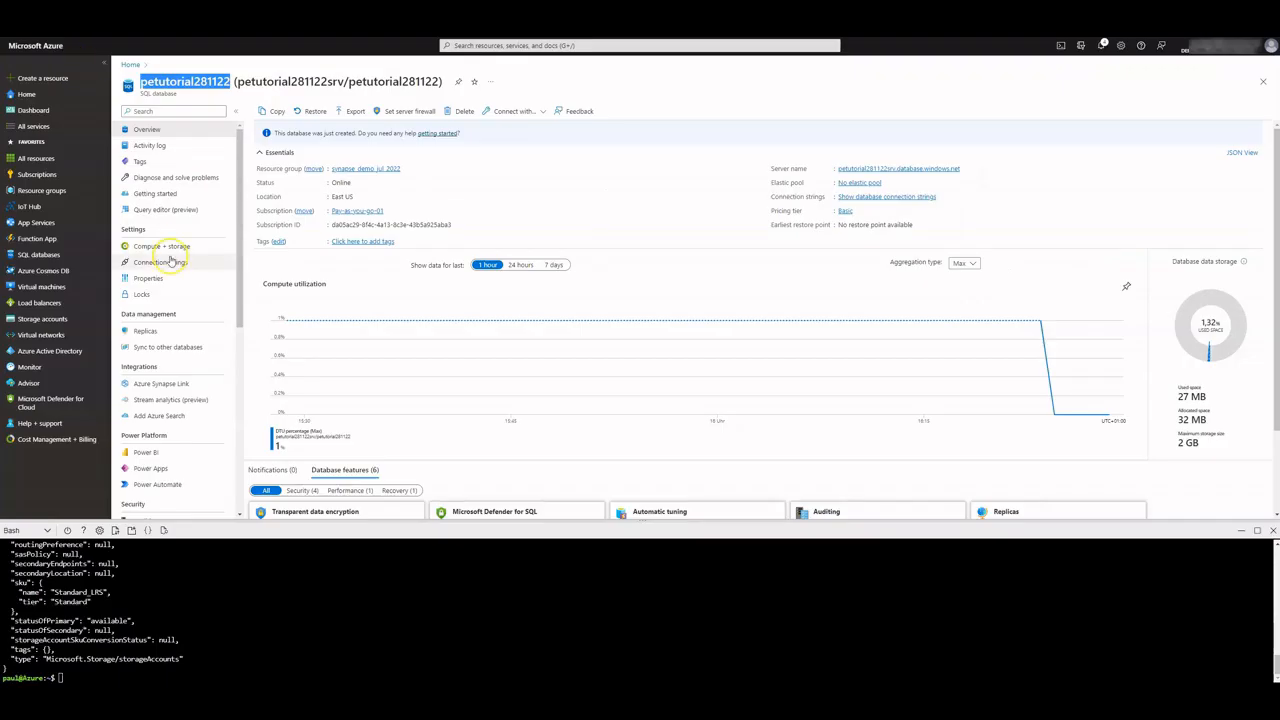
Set petutorial281122srv public network access to Selected networks, save, and rerun the connection test
scroll(180, 337, down, 3)
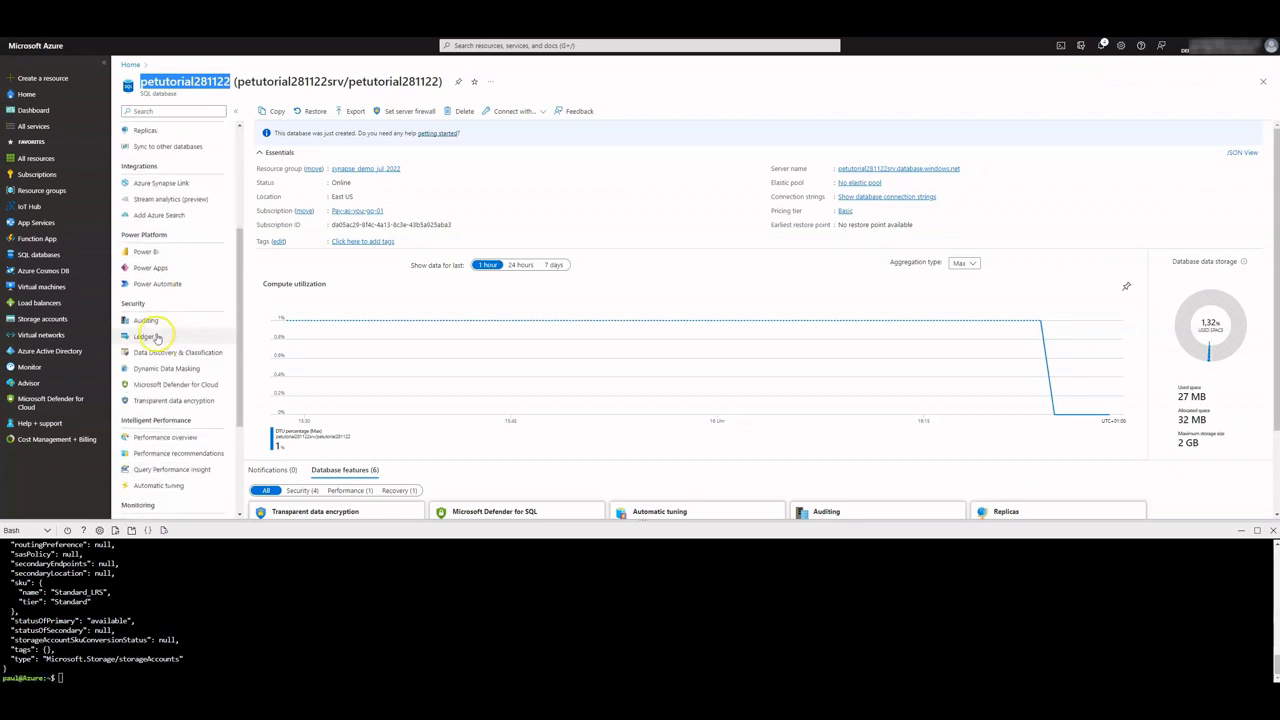
scroll(156, 337, up, 3)
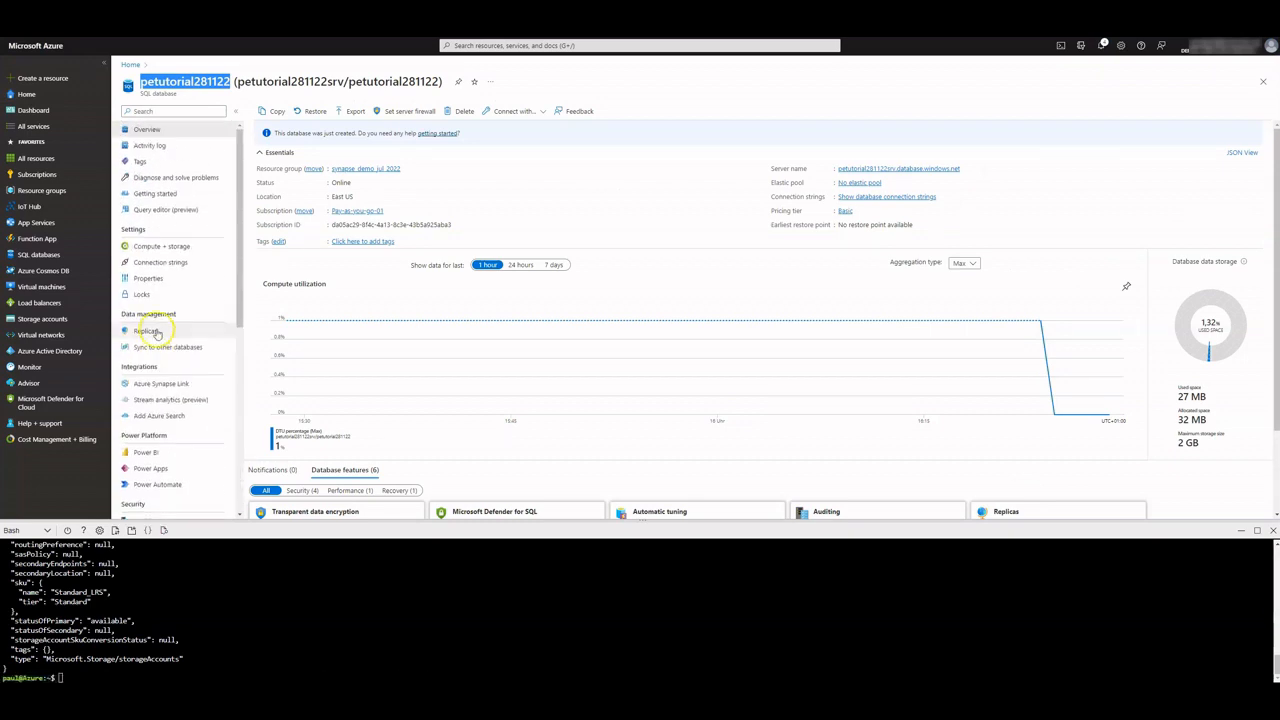
click(886, 169)
click(150, 447)
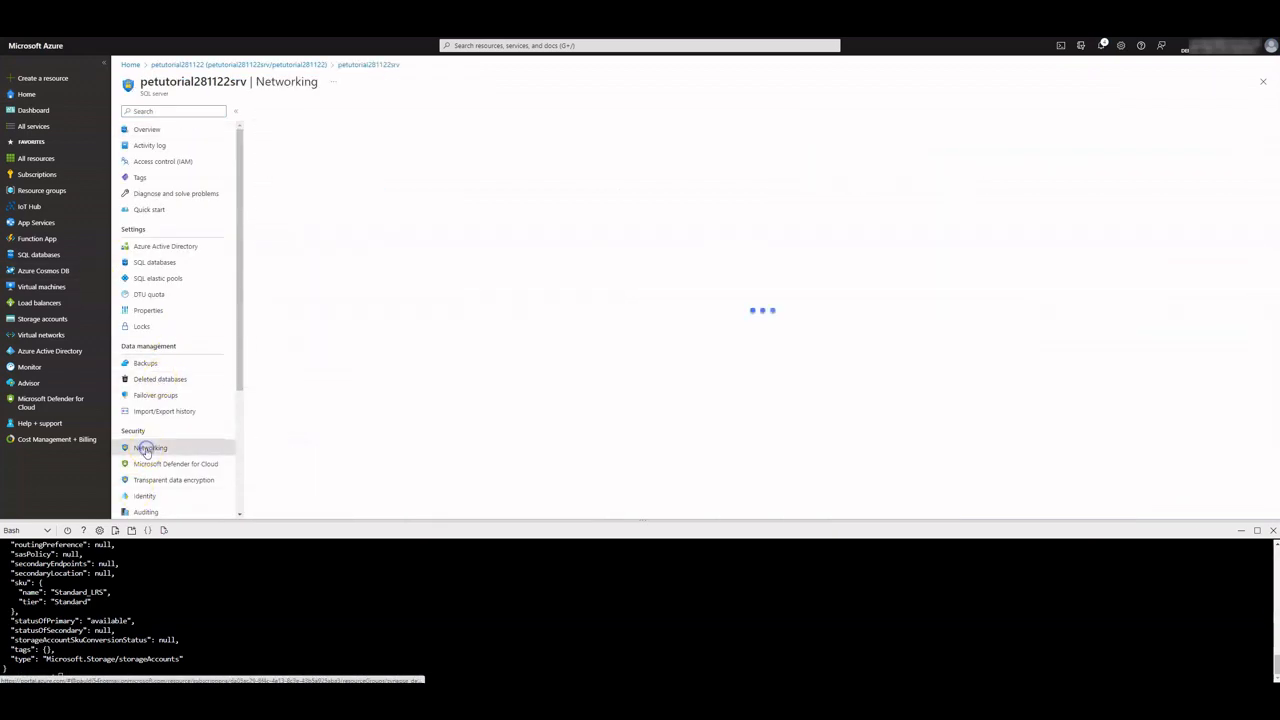
click(386, 212)
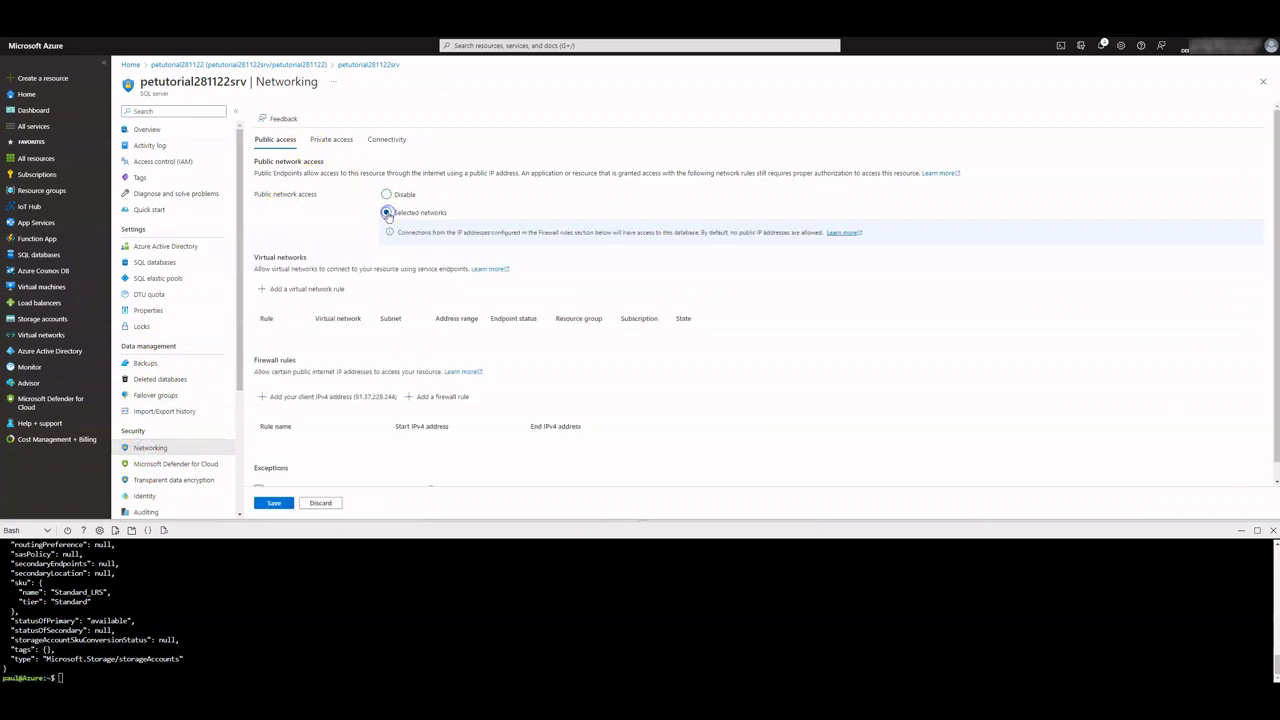
scroll(320, 291, down, 1)
click(272, 502)
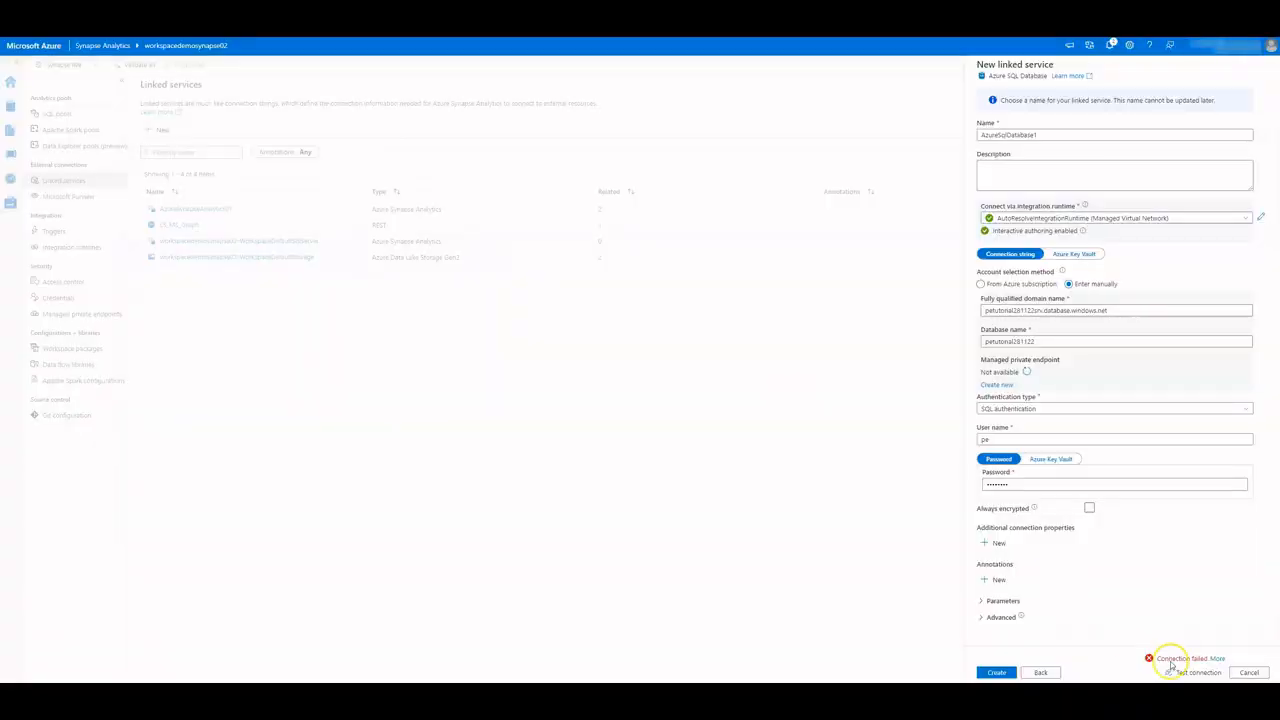
click(1184, 669)
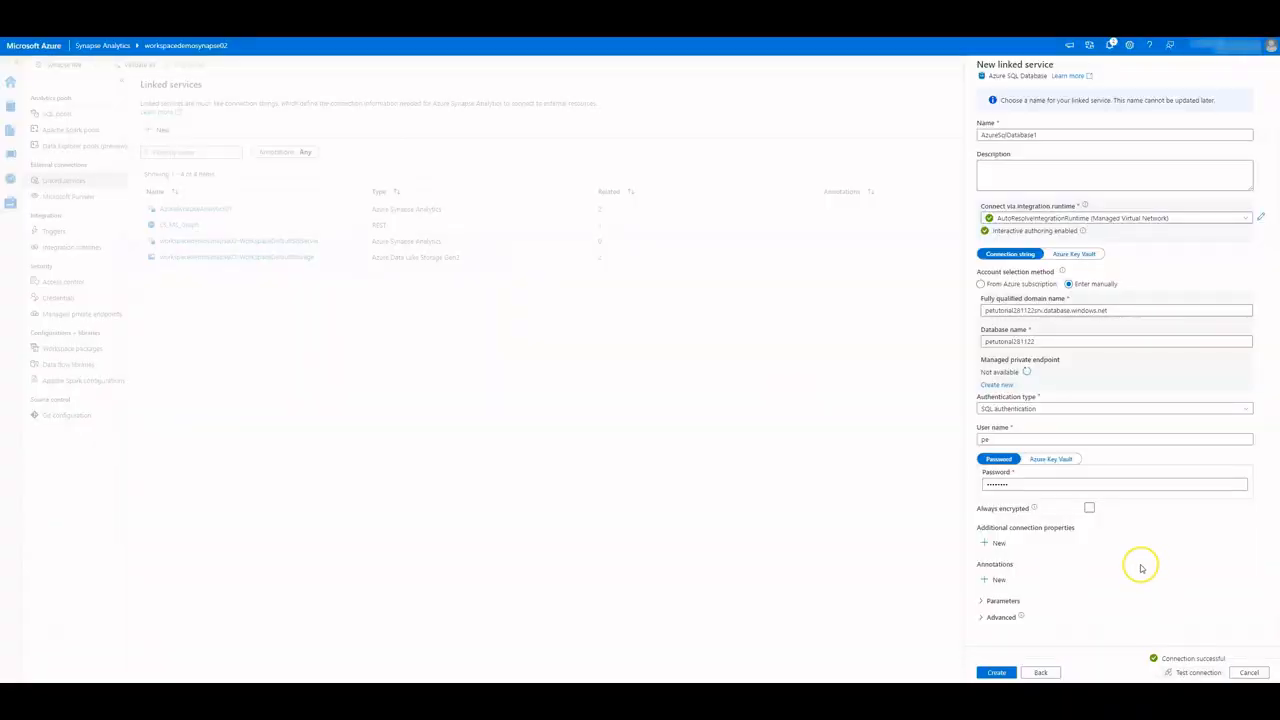
Create AzureSqlDatabase1 from the New linked service panel
click(997, 672)
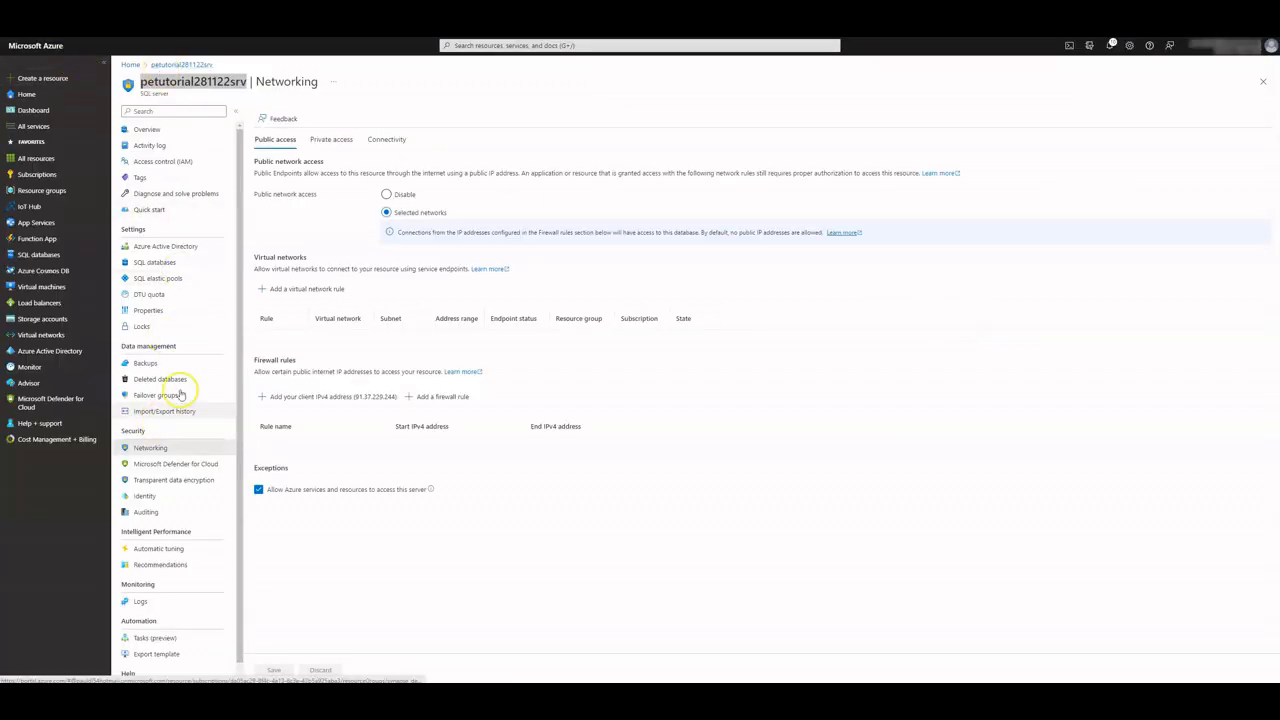
Save public network access as Disabled on petutorial281122srv, then on storage account endpointtph281122
click(387, 195)
click(272, 667)
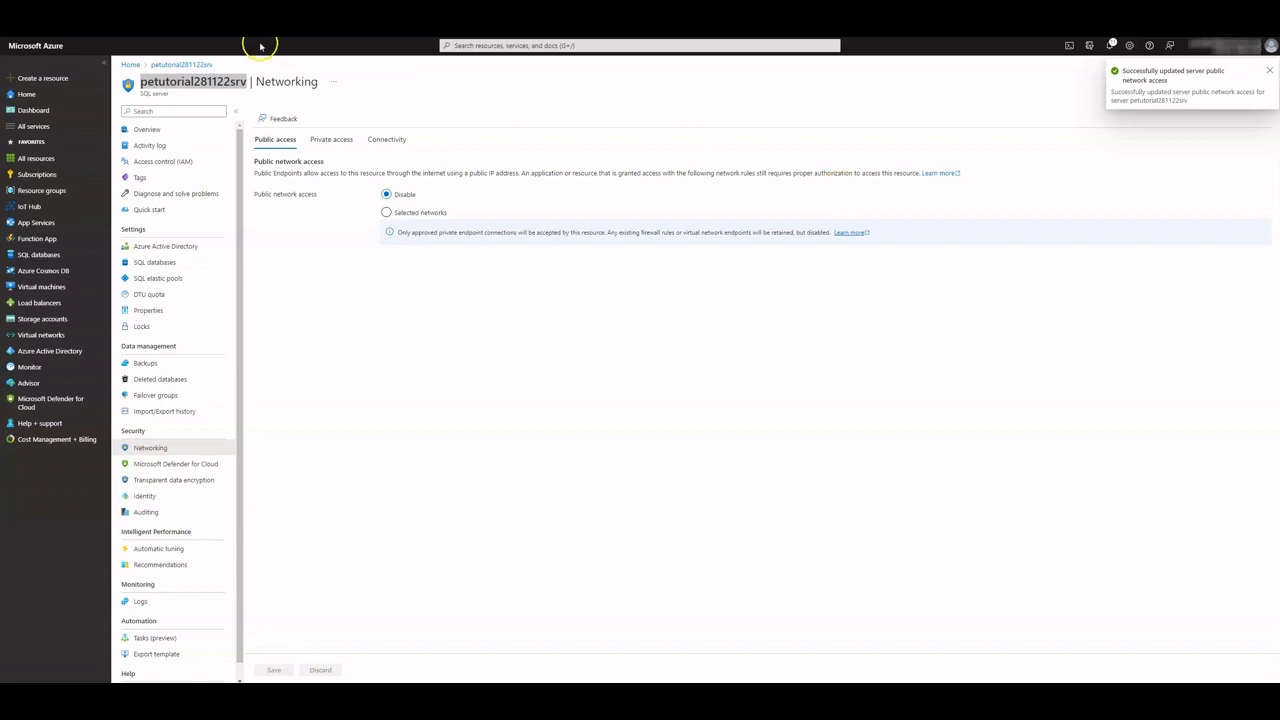
click(130, 64)
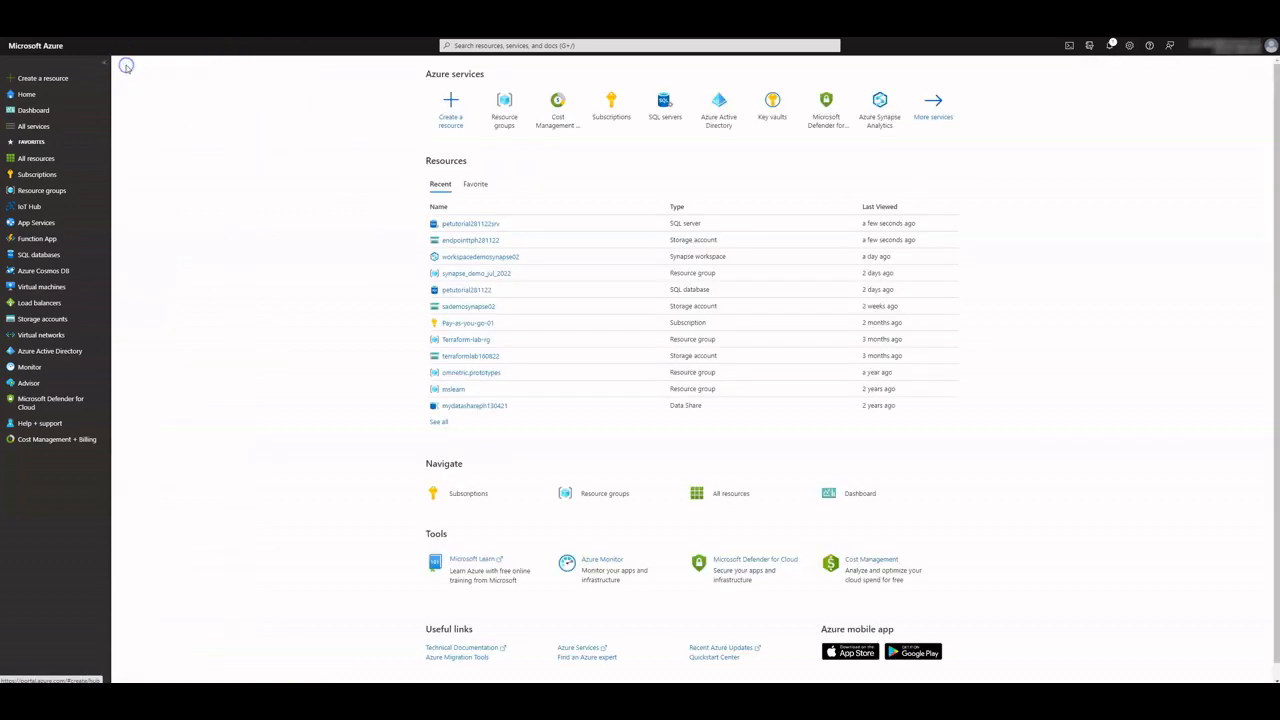
click(467, 242)
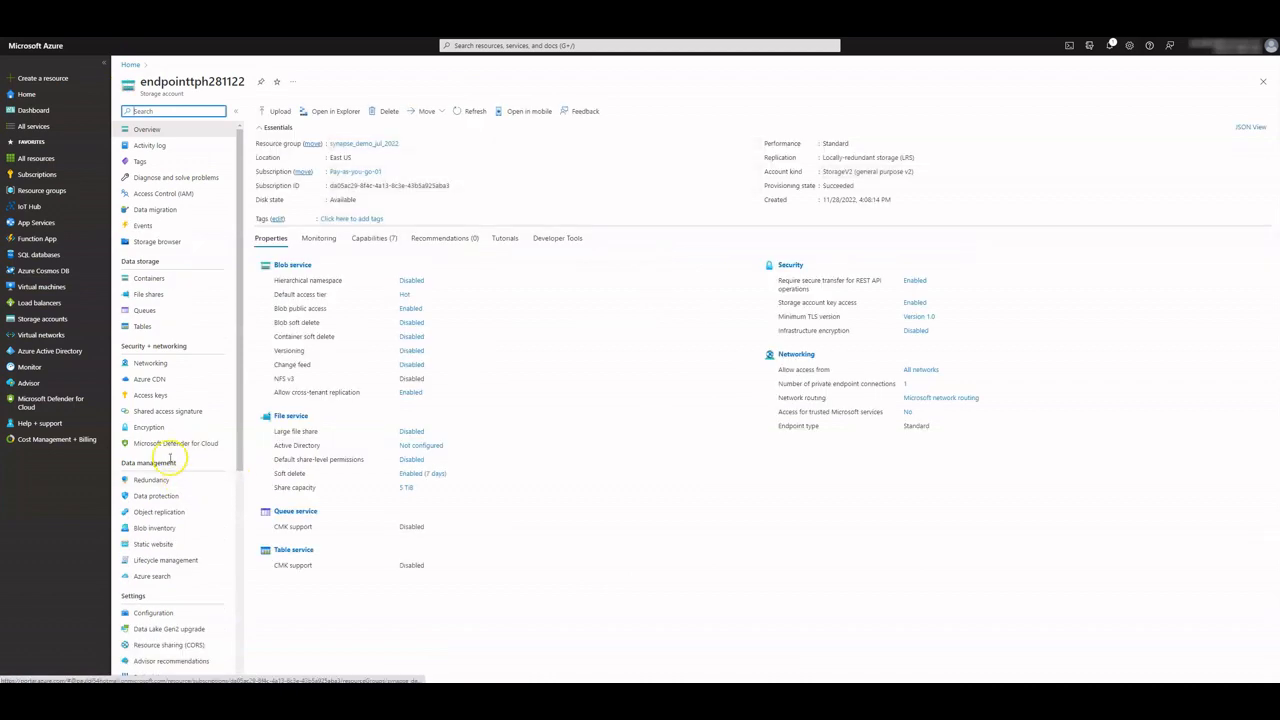
click(150, 364)
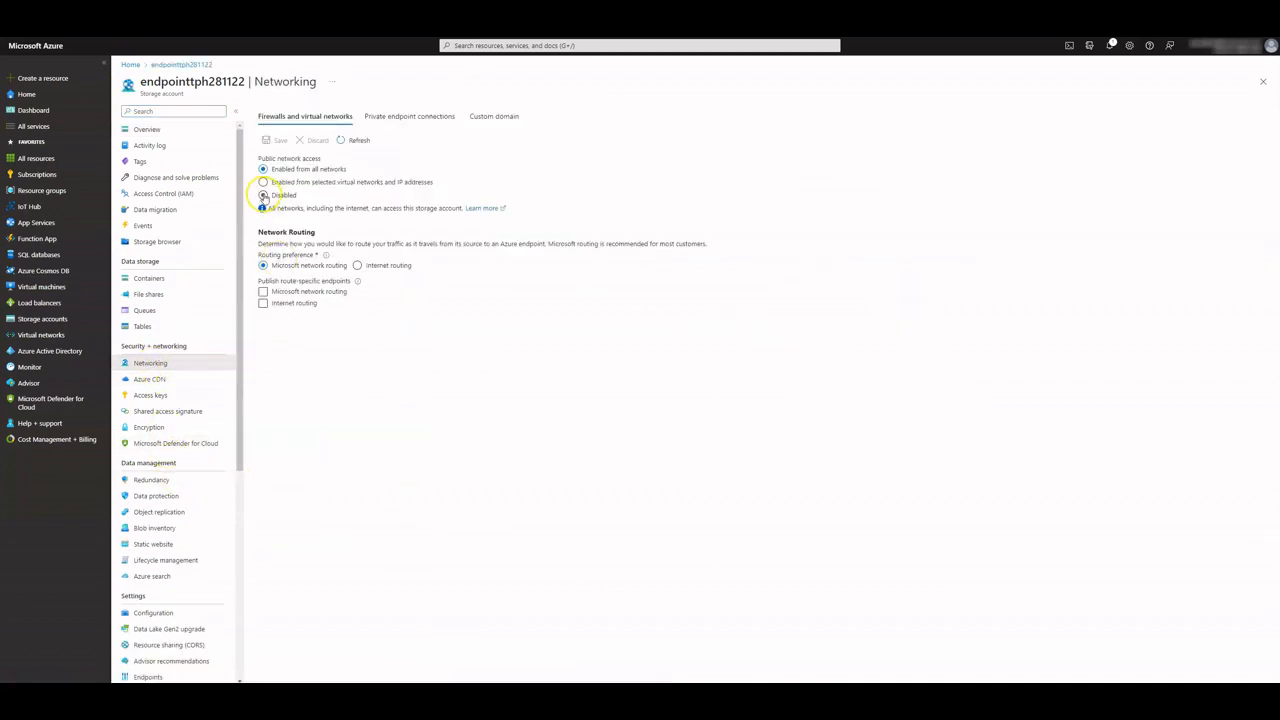
click(263, 195)
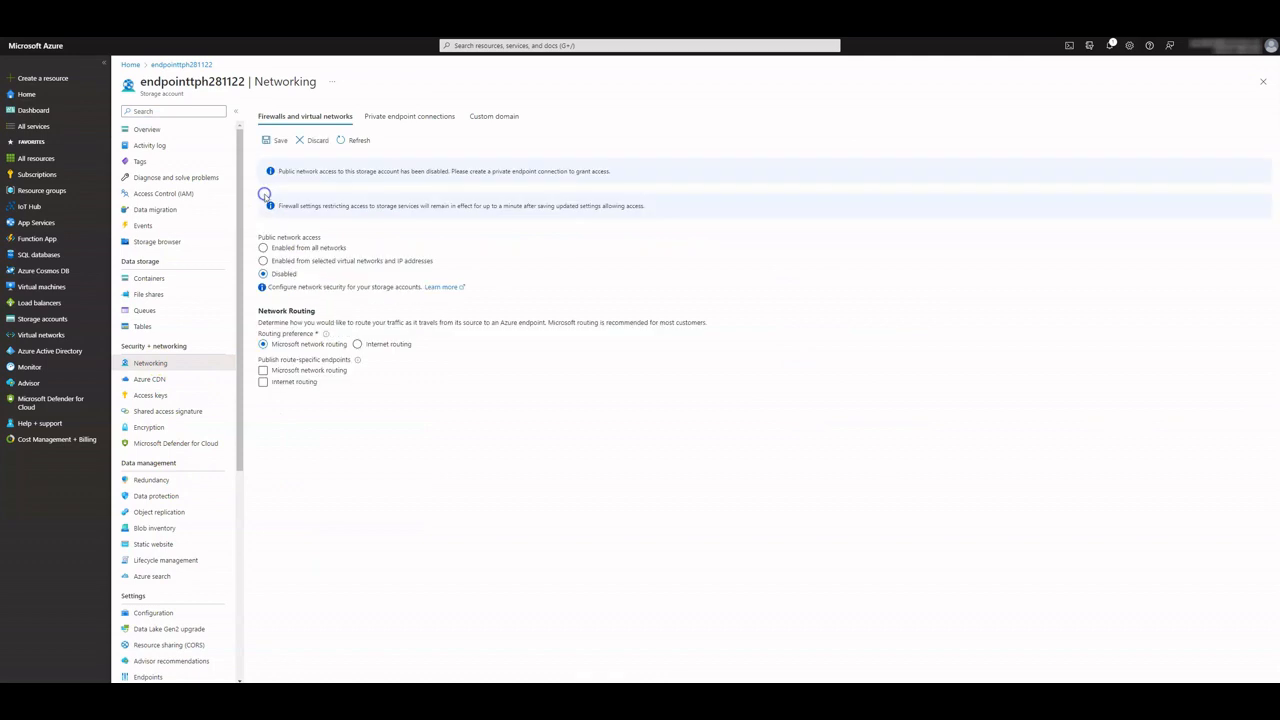
click(277, 142)
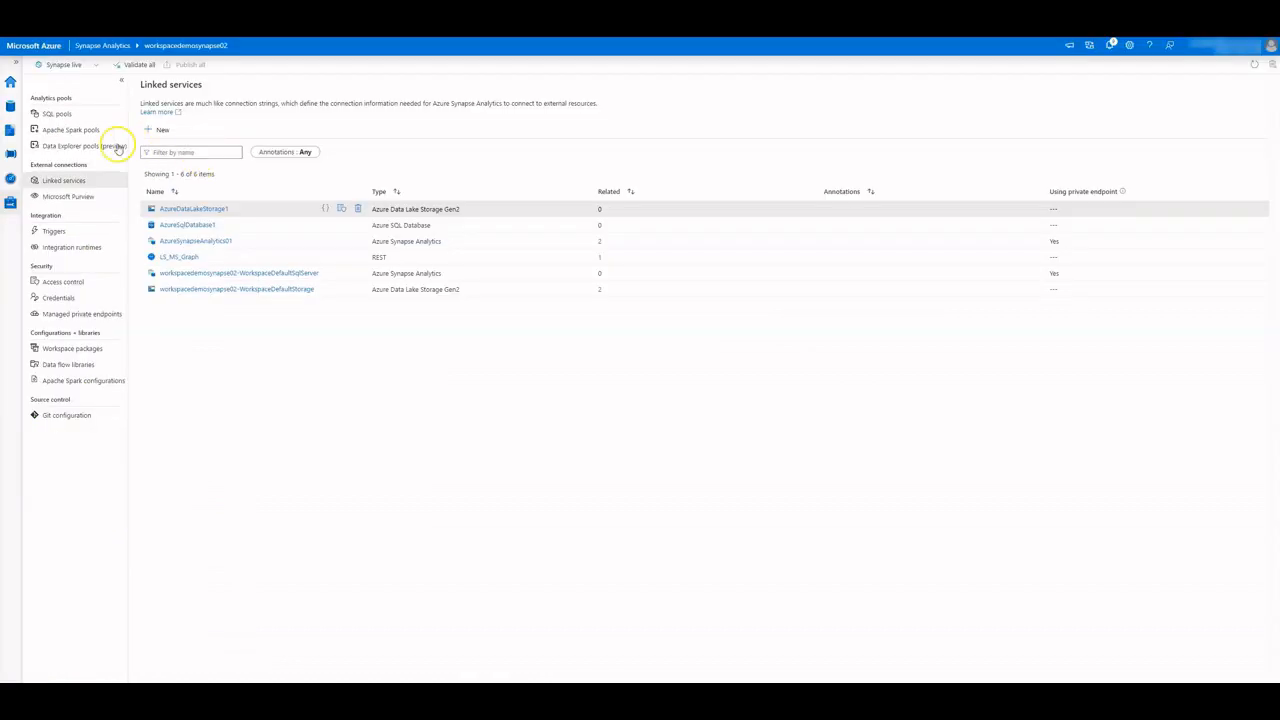
Retest AzureSqlDatabase1 and confirm it fails with Deny Public Network Access
click(53, 181)
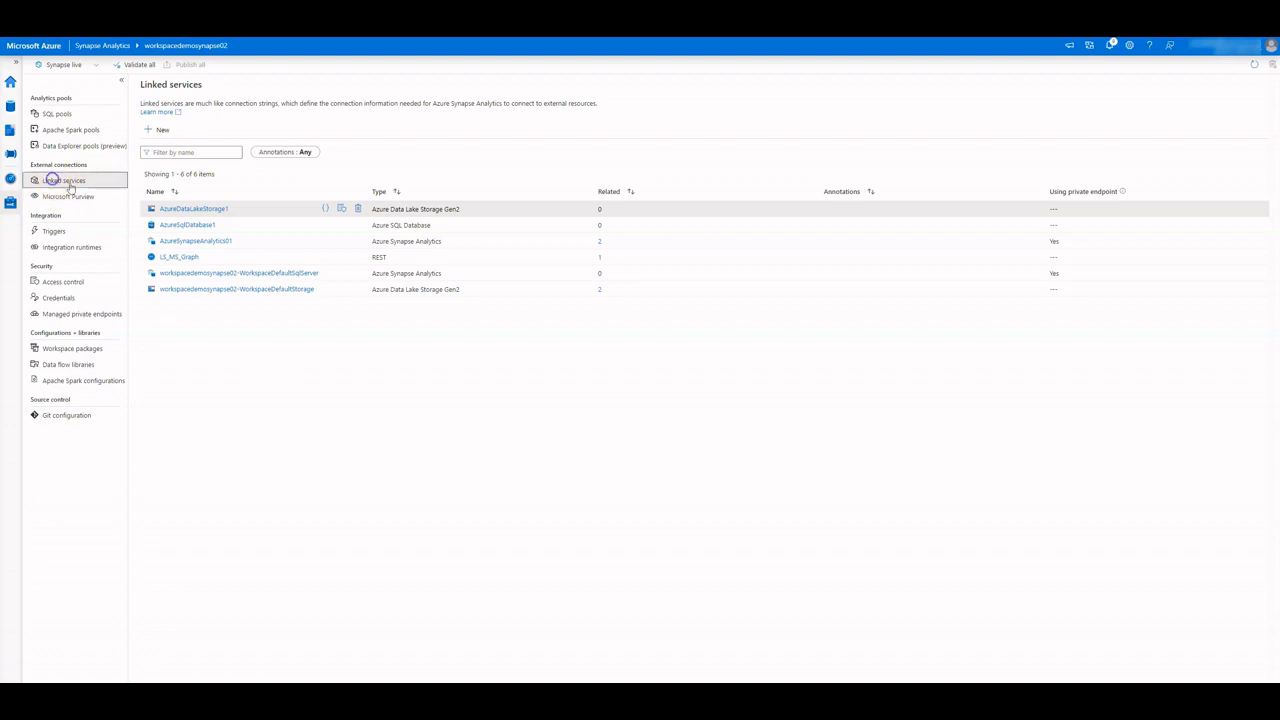
click(188, 225)
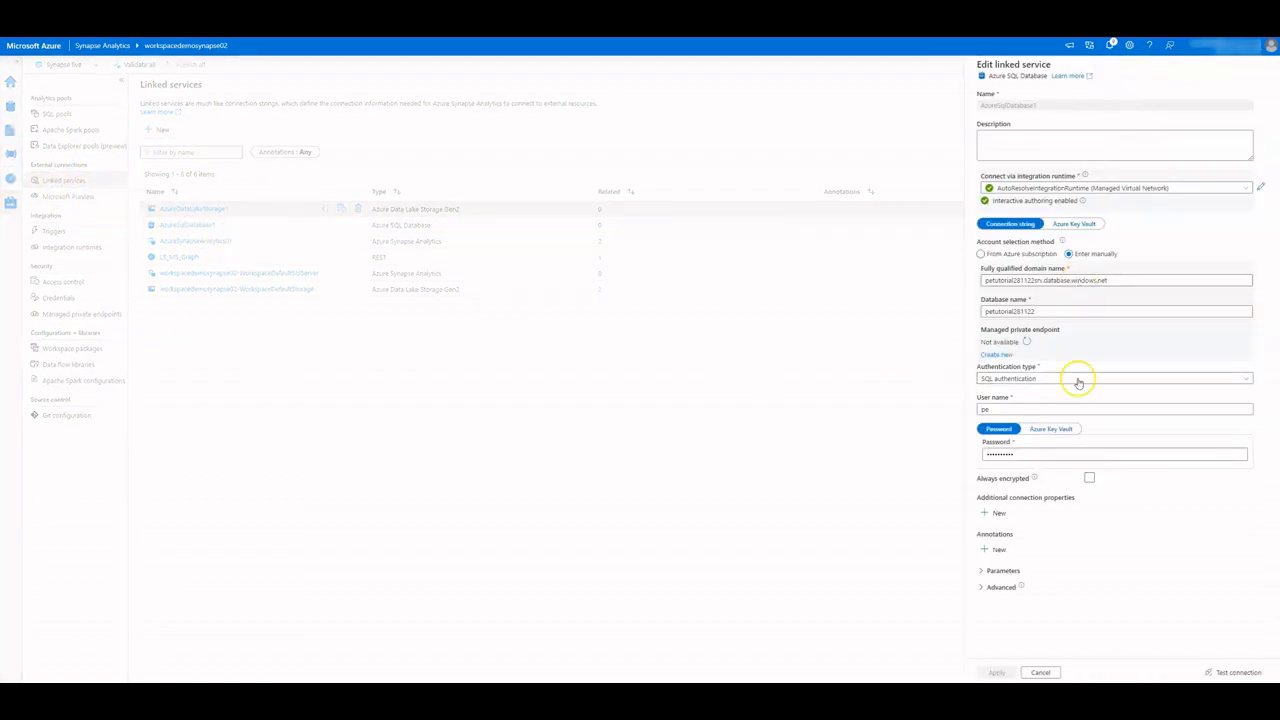
click(1222, 672)
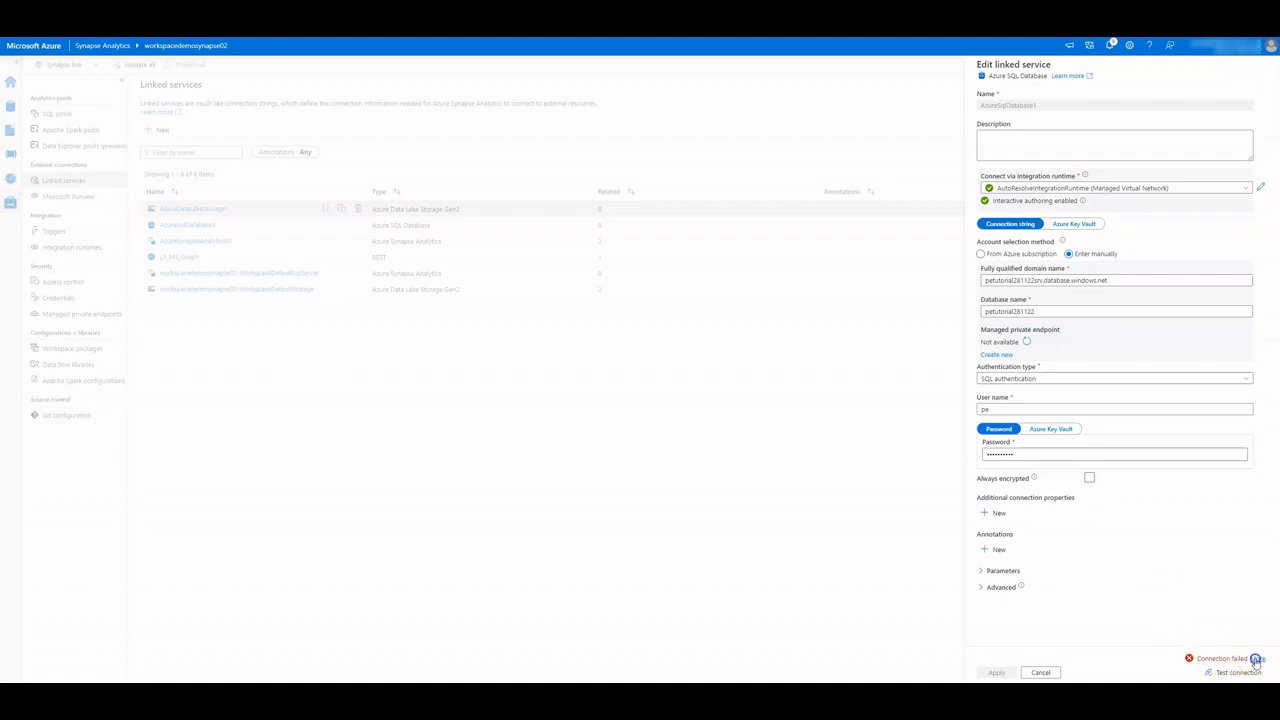
click(1256, 659)
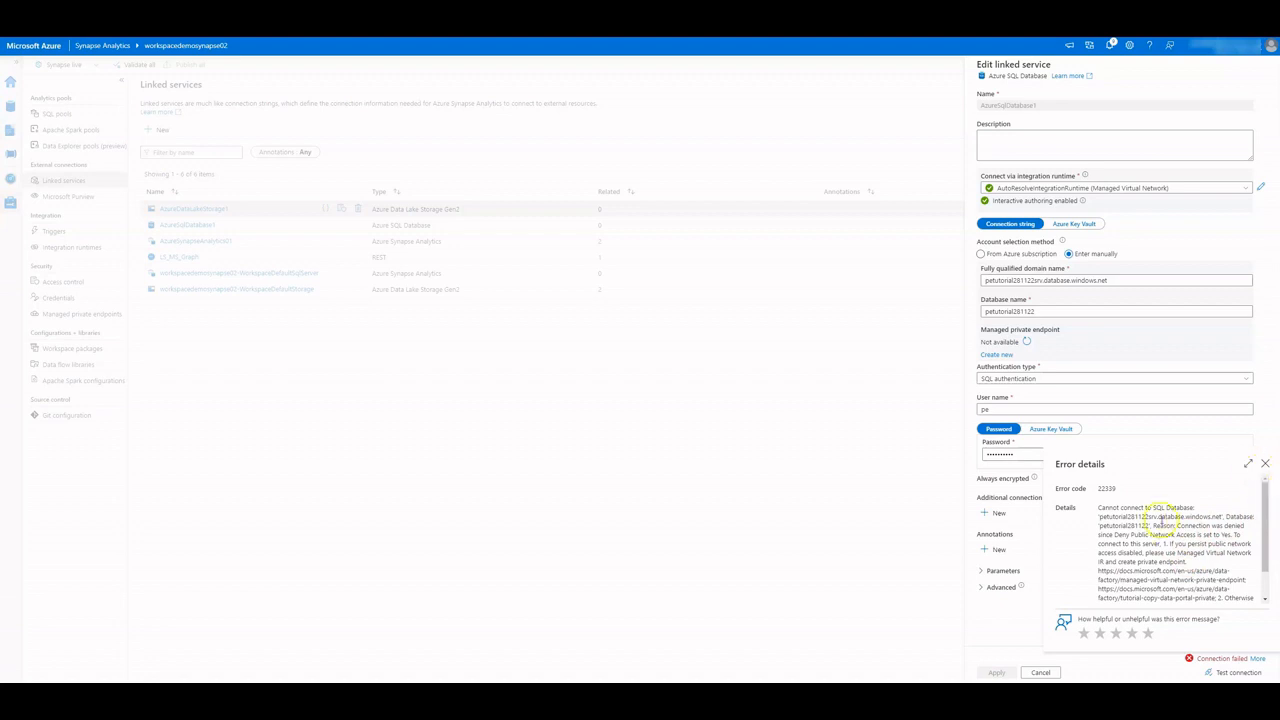
drag(1118, 535, 1205, 534)
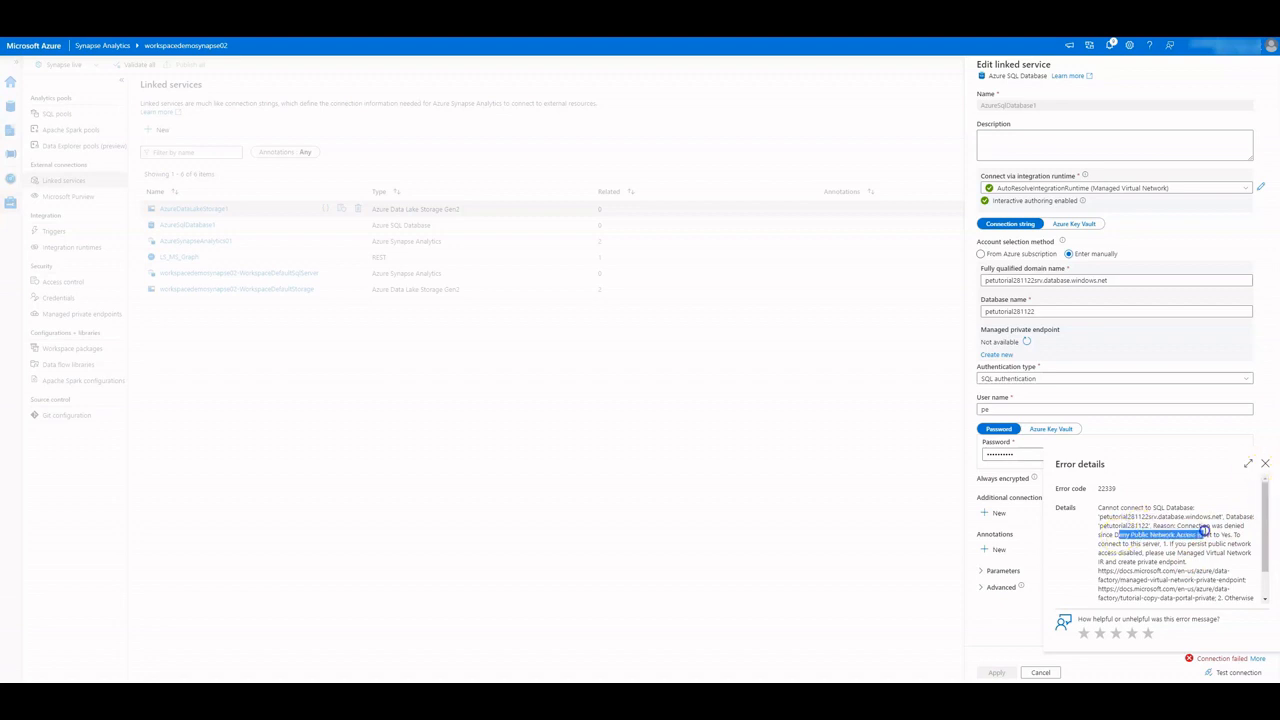
click(1265, 464)
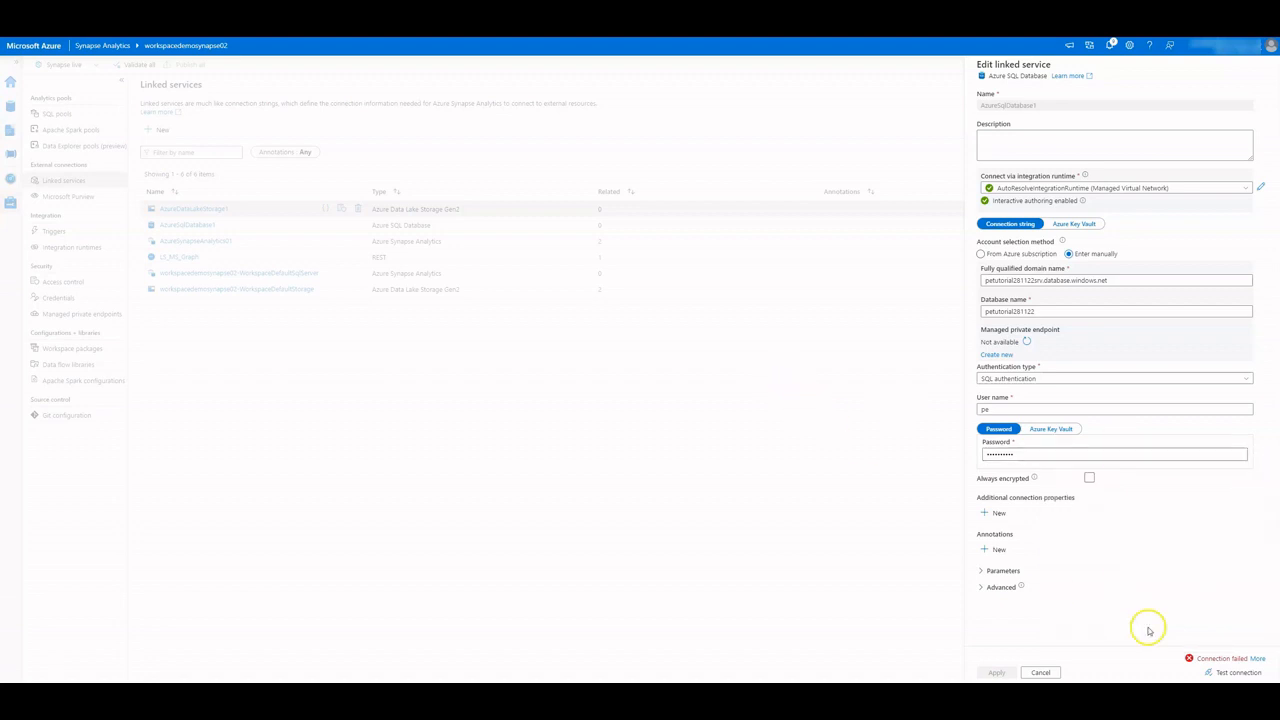
click(1040, 672)
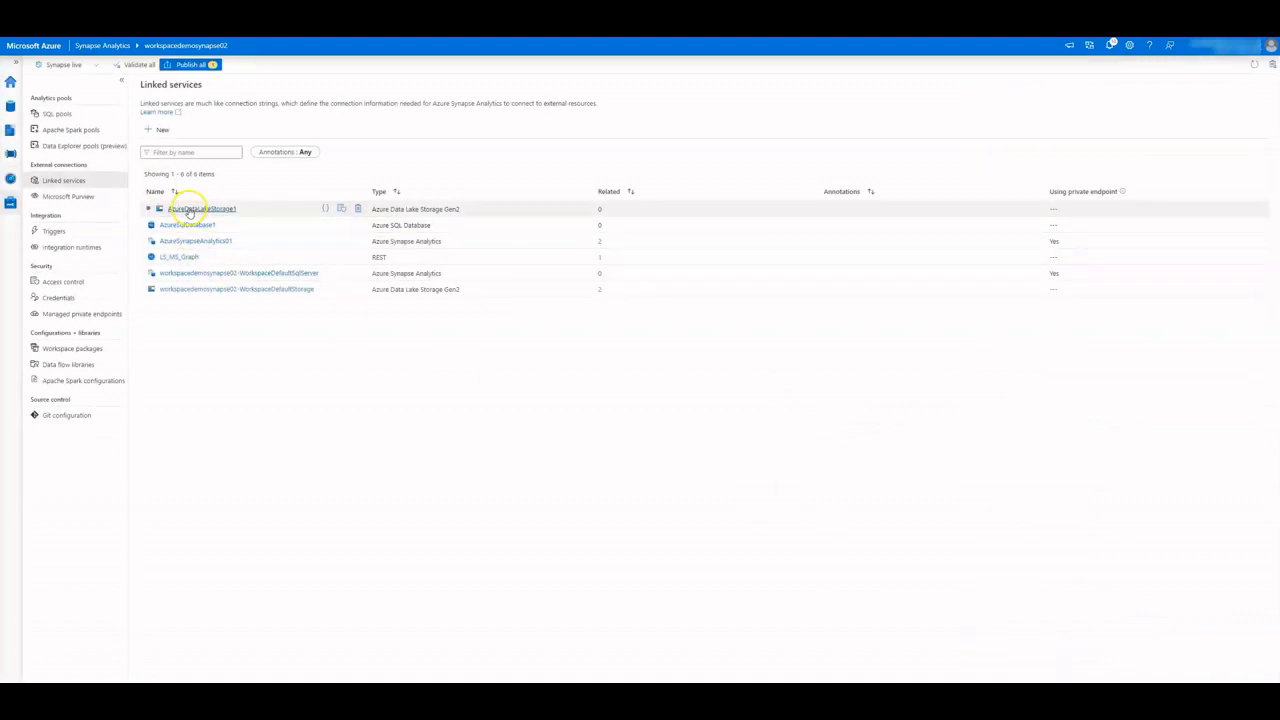
Retest AzureDataLakeStorage1 and view the details of its failed connection
click(189, 209)
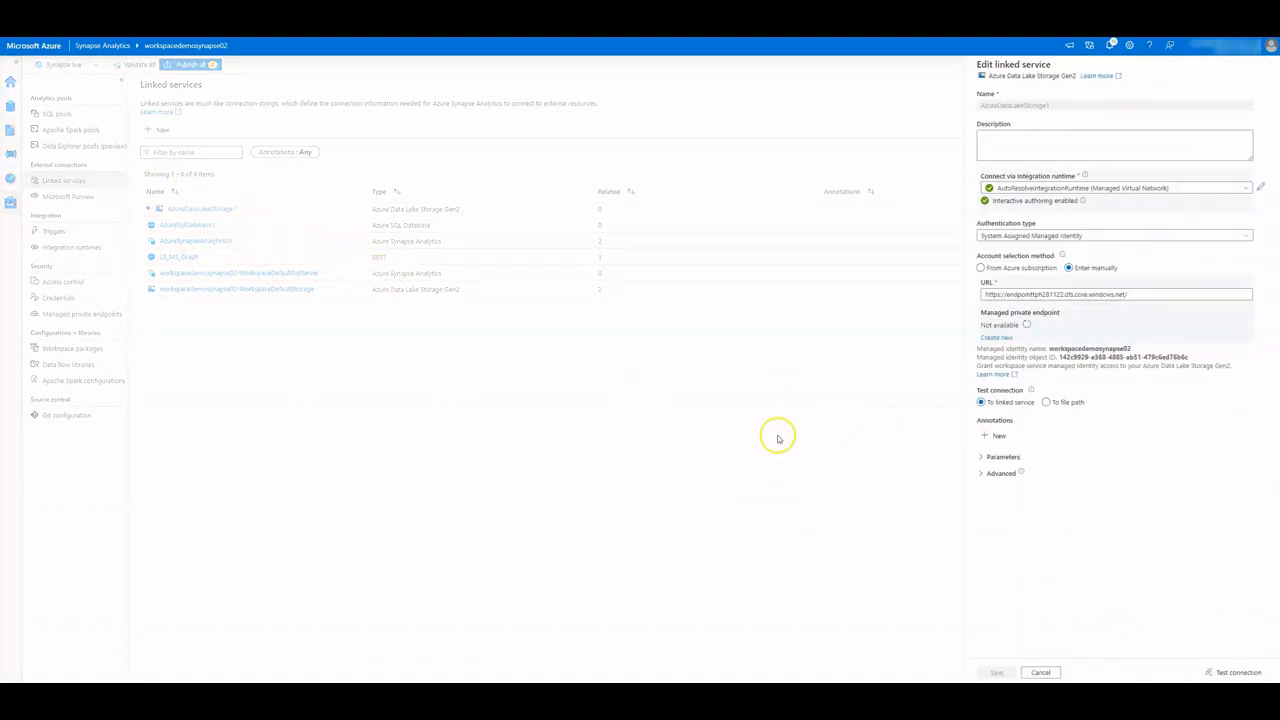
click(1240, 672)
click(1257, 660)
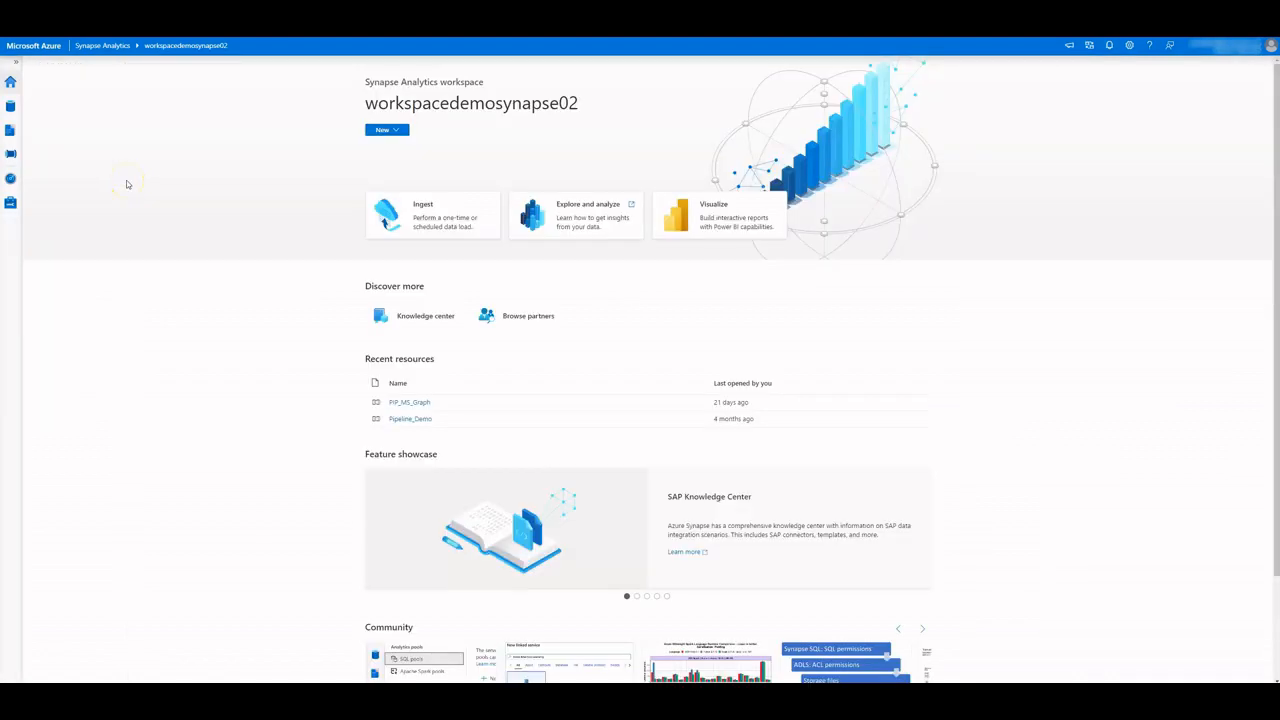
Start a new Azure-hosted integration runtime from the workspace's Integration runtimes list
click(10, 202)
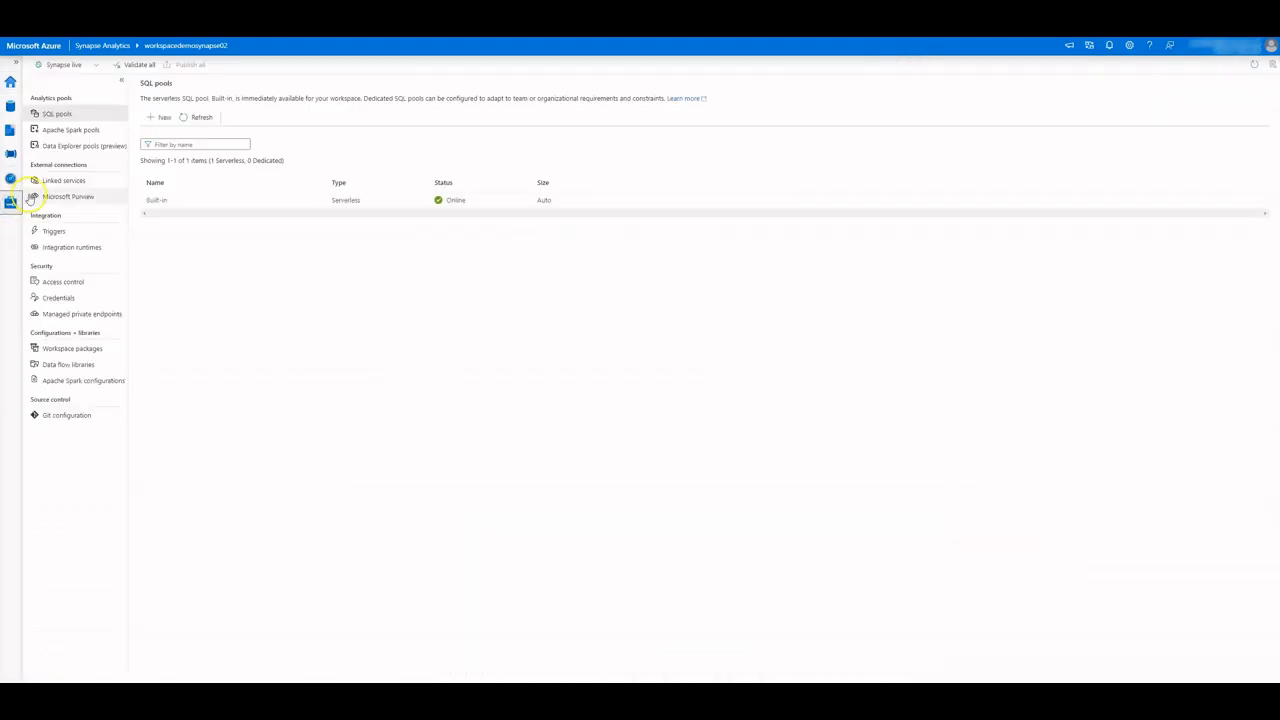
click(69, 247)
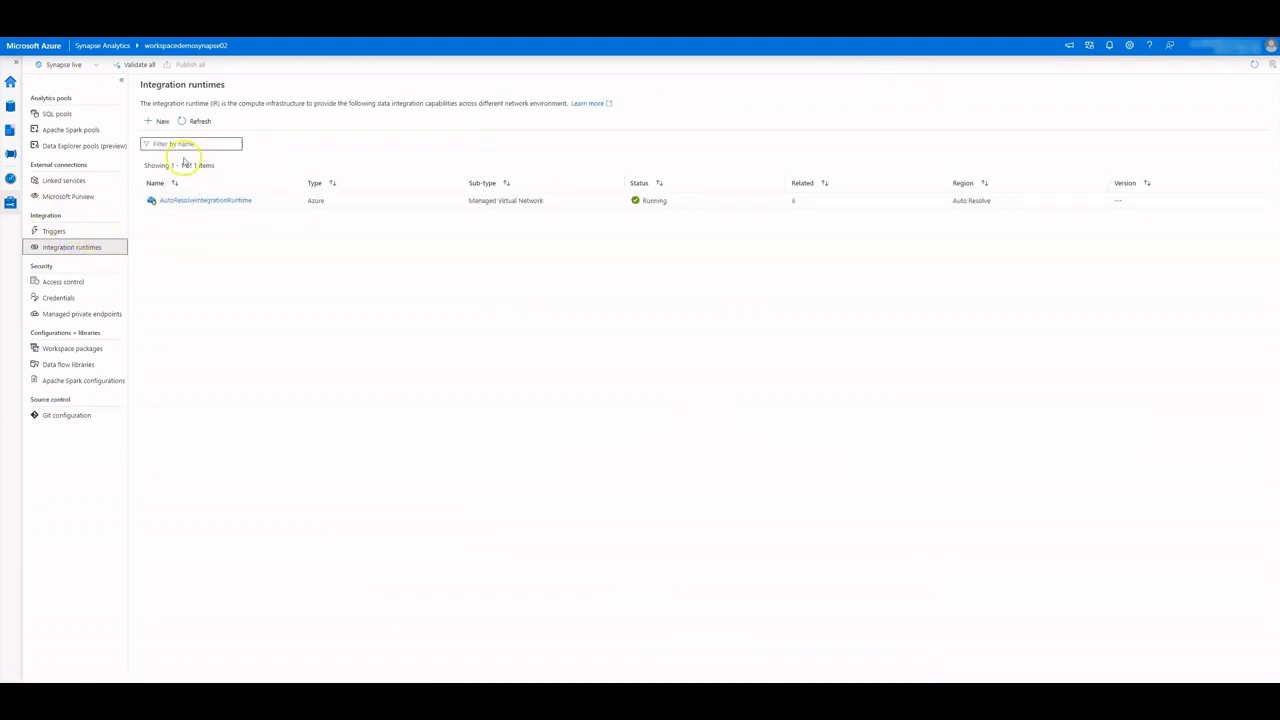
click(164, 123)
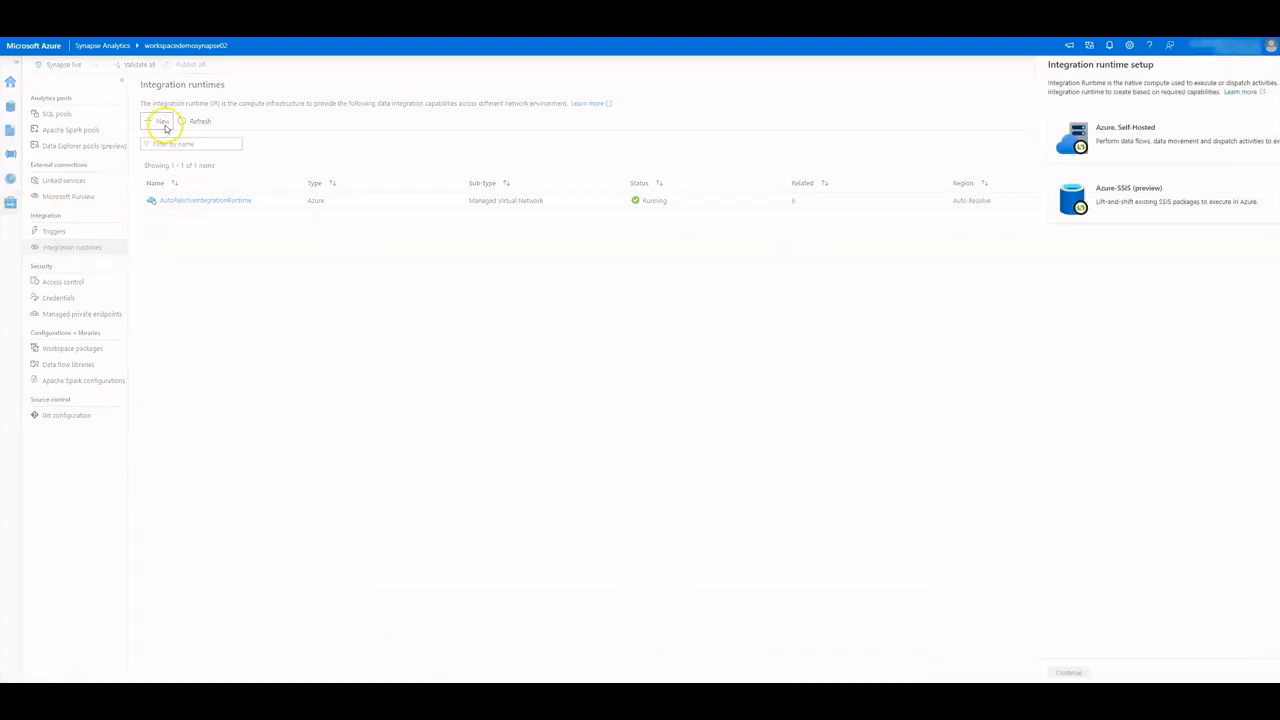
click(1054, 141)
click(997, 672)
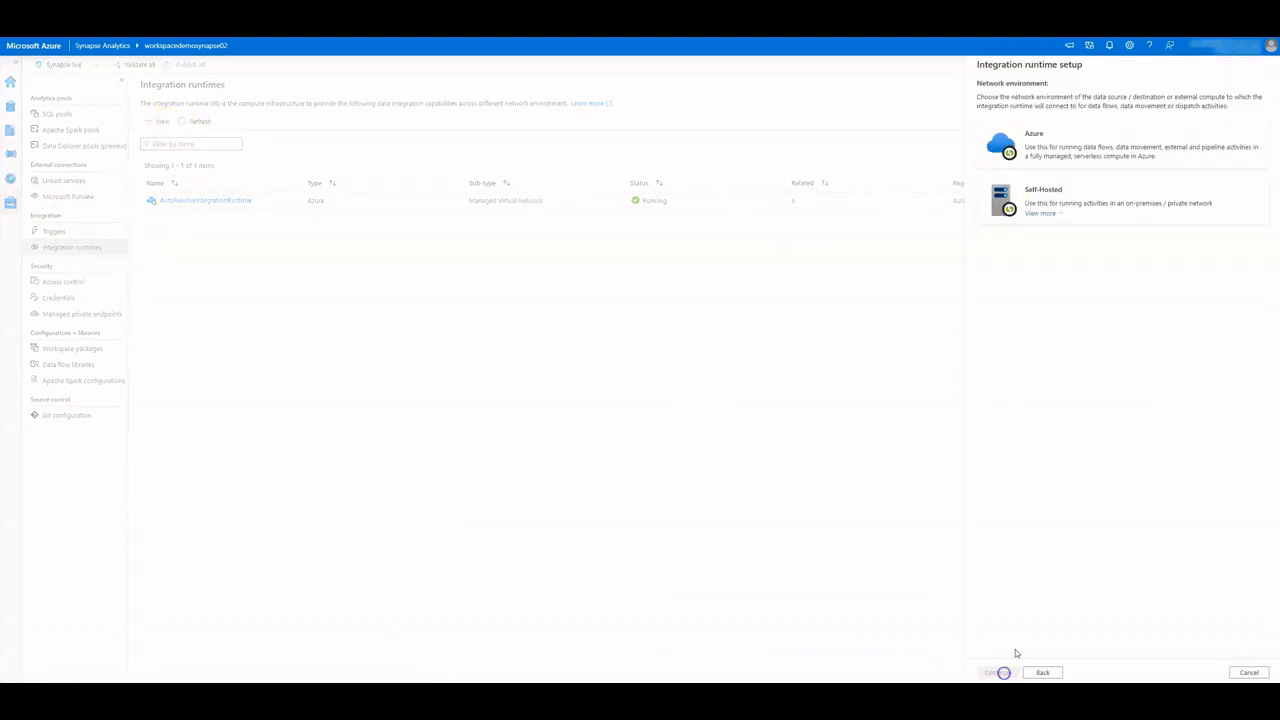
click(1045, 144)
click(997, 672)
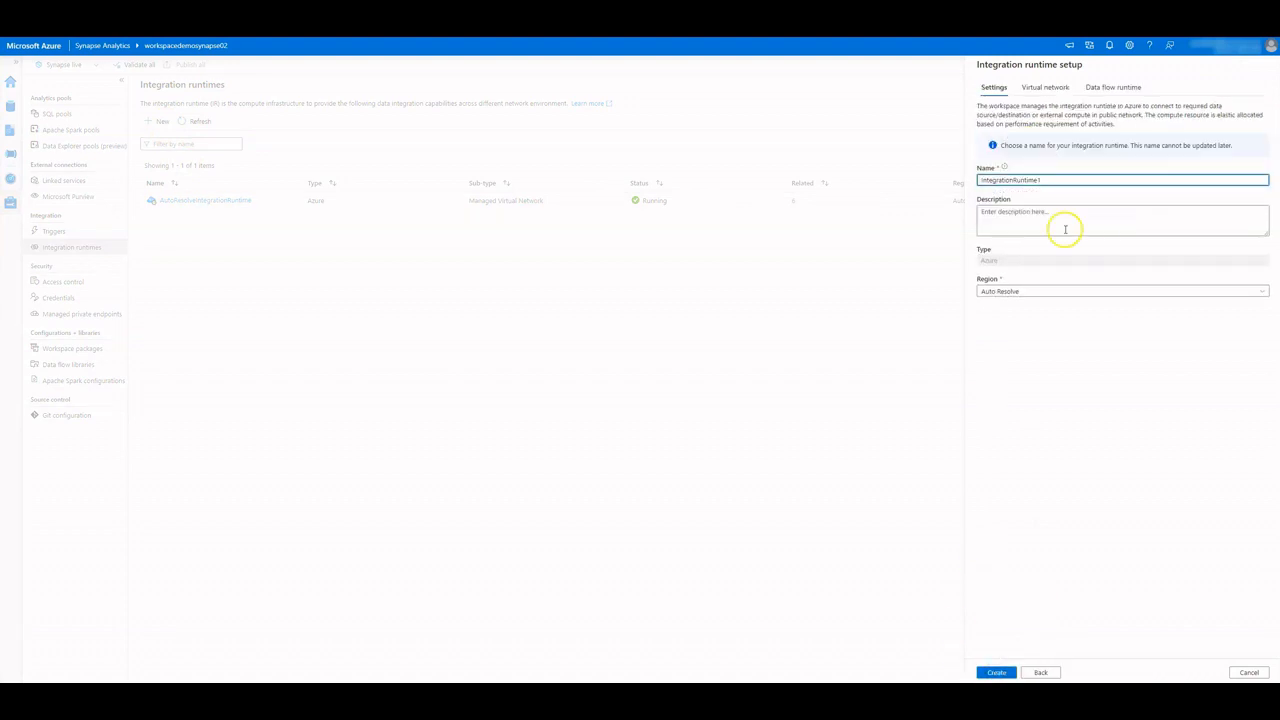
Name the runtime IREndpointsTutorial and go to its virtual network settings
drag(1048, 180, 960, 166)
text(IREndpointsTutorial)
click(1043, 87)
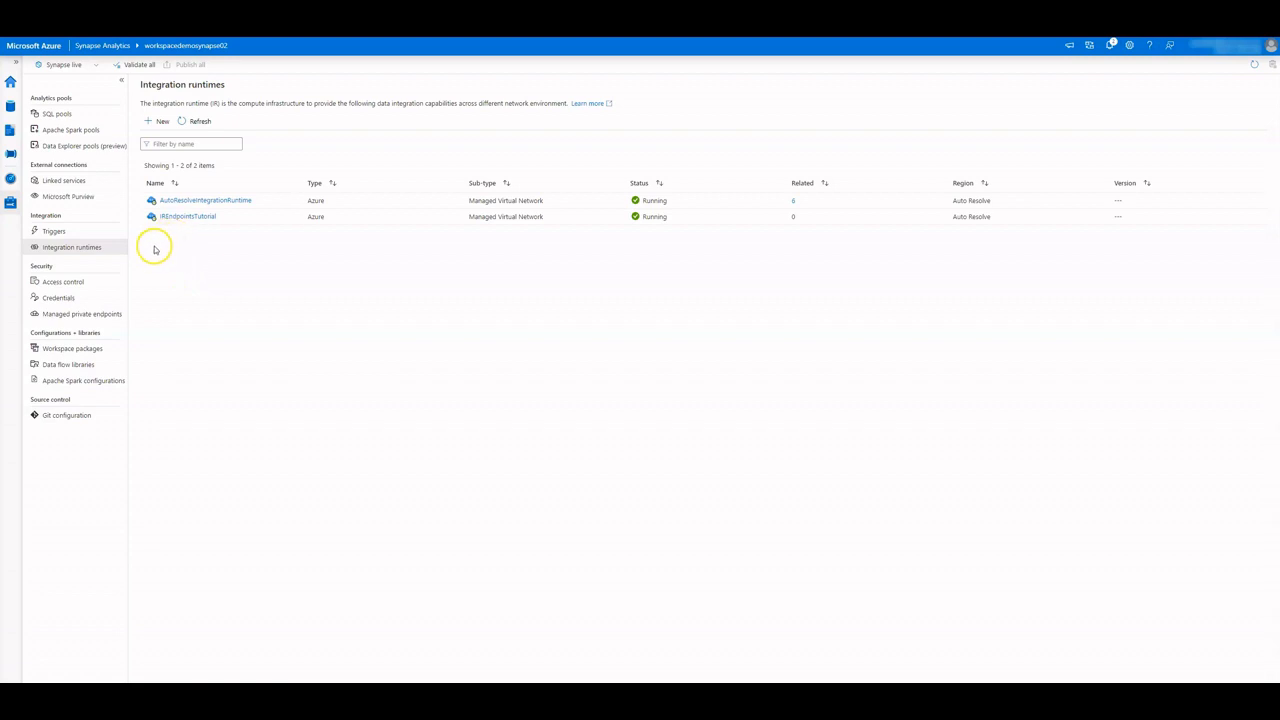
Create an ADLS Gen2 managed private endpoint to the endpointtph281122 storage account on Pay-as-you-go
click(62, 315)
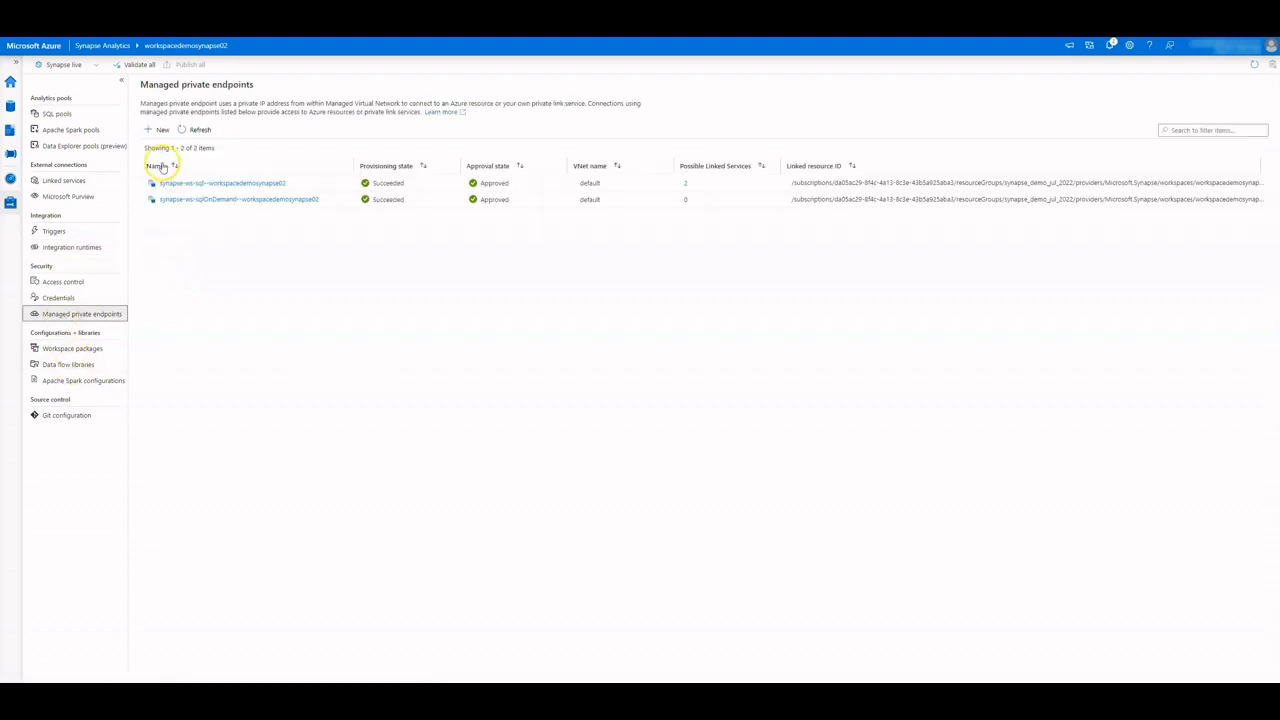
click(153, 130)
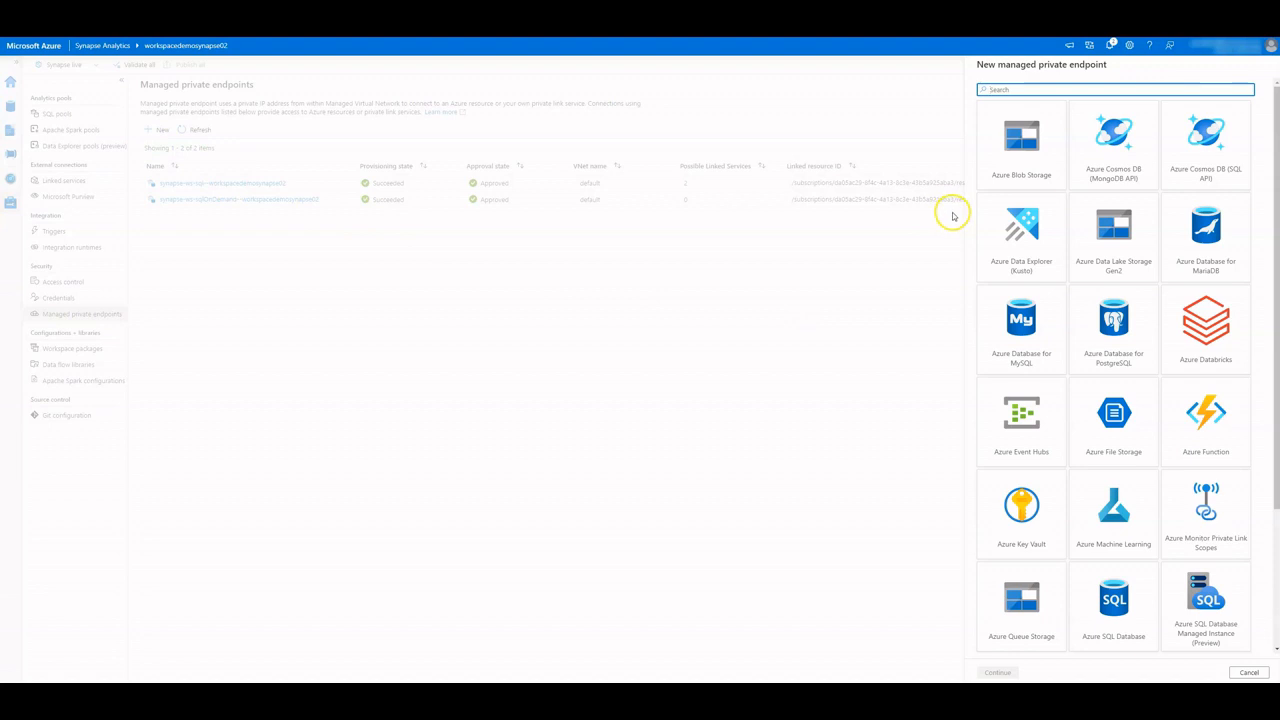
click(1106, 236)
click(998, 672)
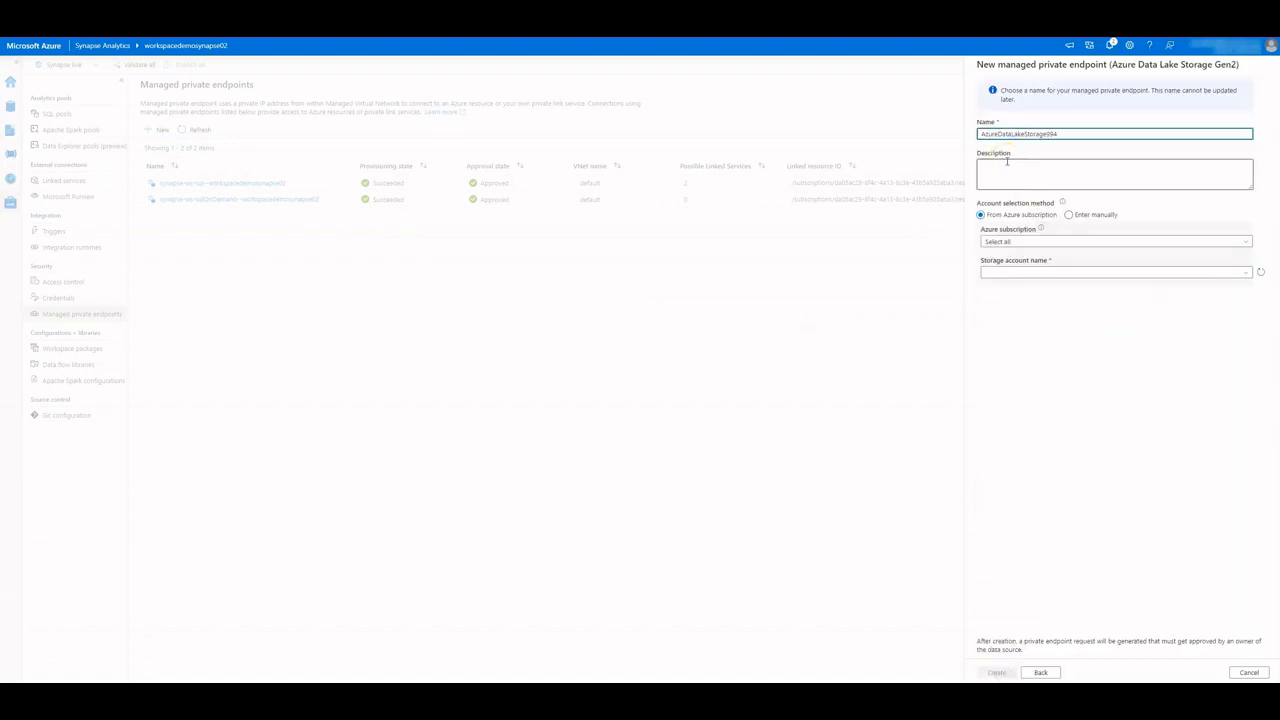
click(1011, 242)
click(1020, 271)
click(1020, 271)
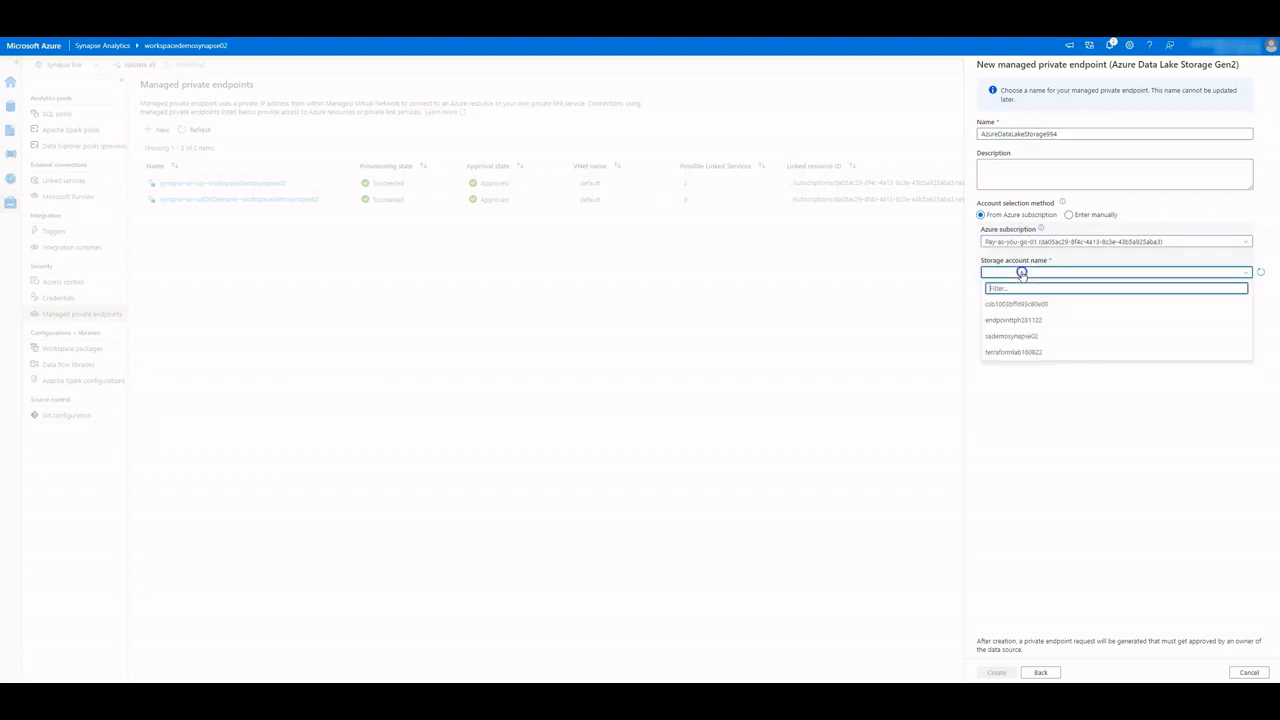
click(1018, 322)
click(992, 672)
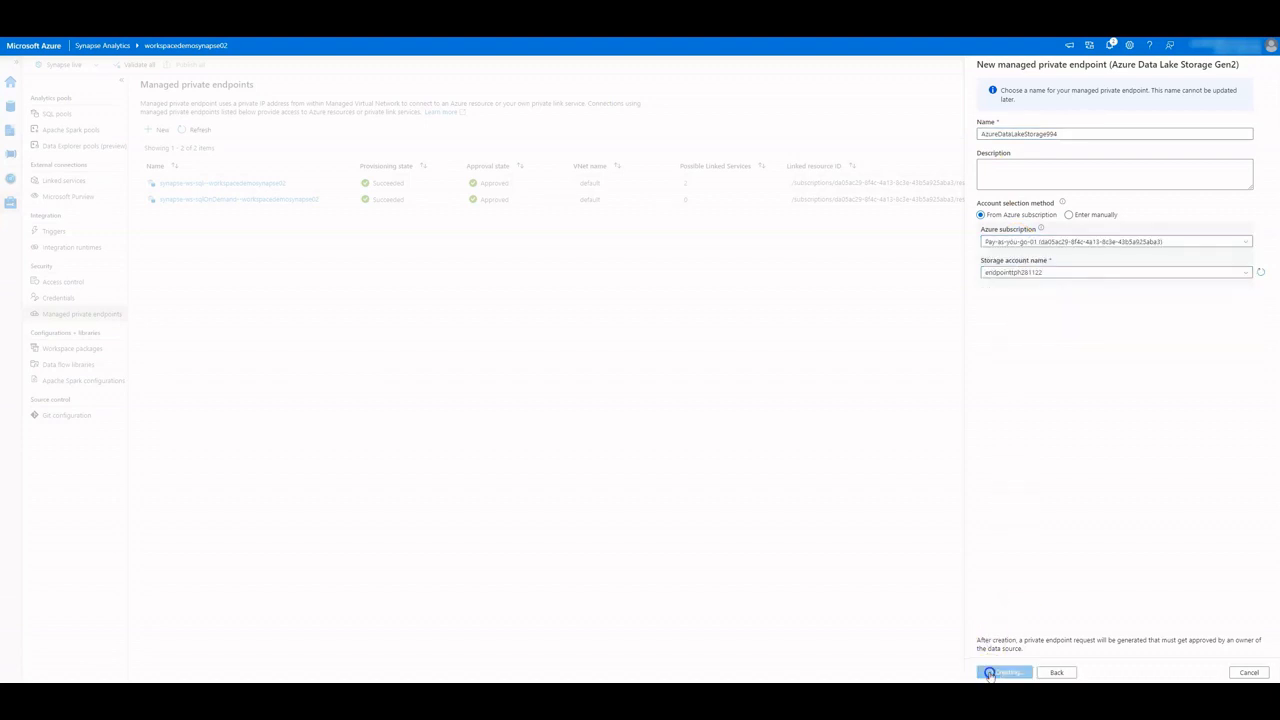
Create an Azure SQL Database managed private endpoint to the petutorial281122srv server and refresh provisioning states
click(158, 129)
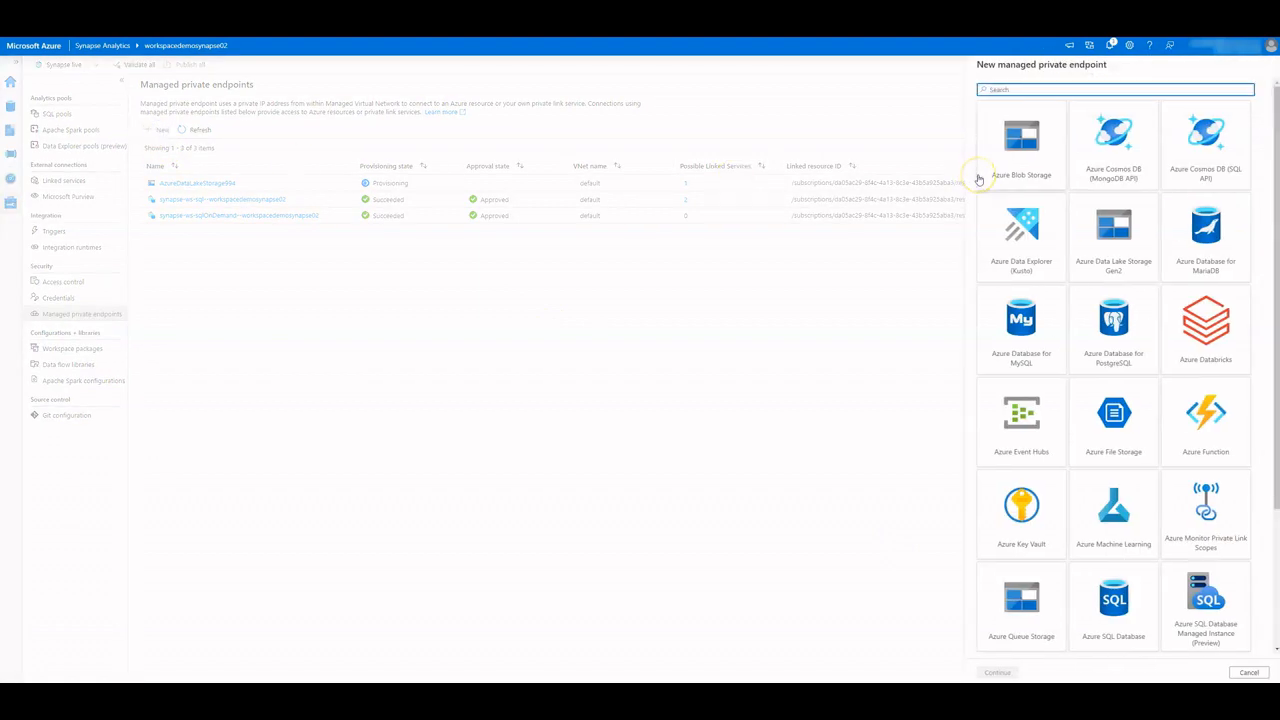
click(1107, 600)
click(998, 672)
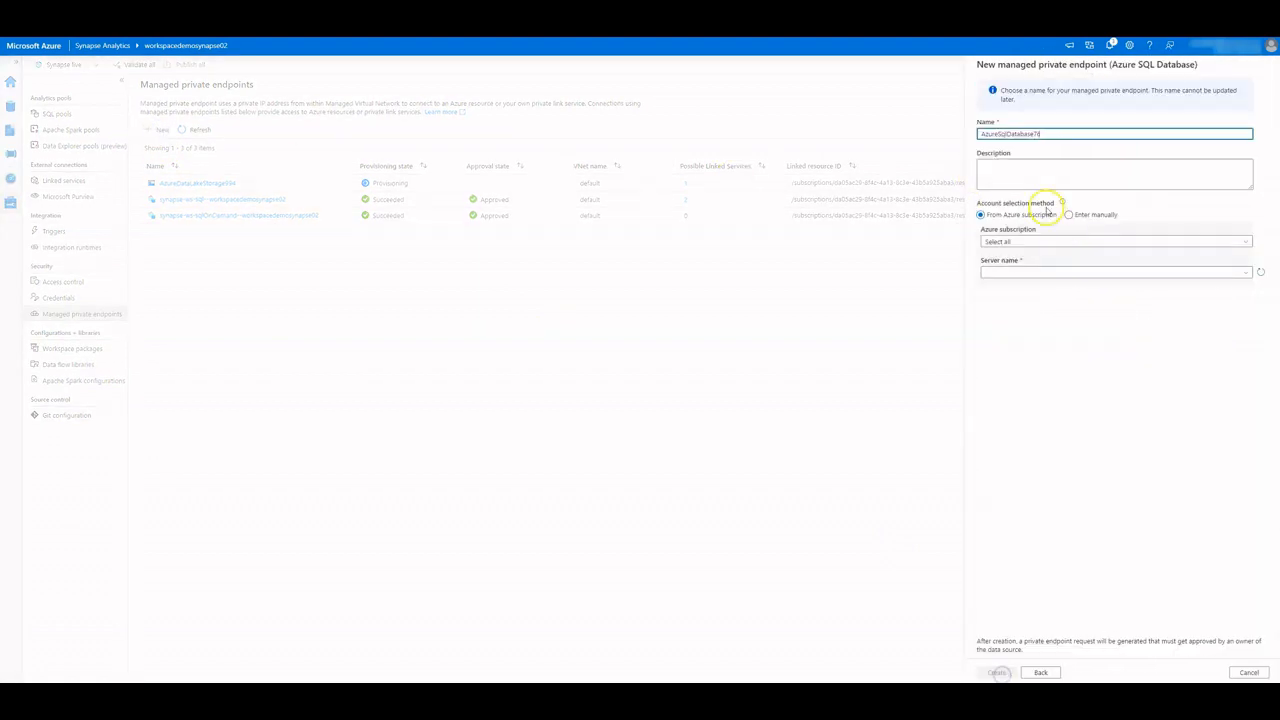
click(1018, 271)
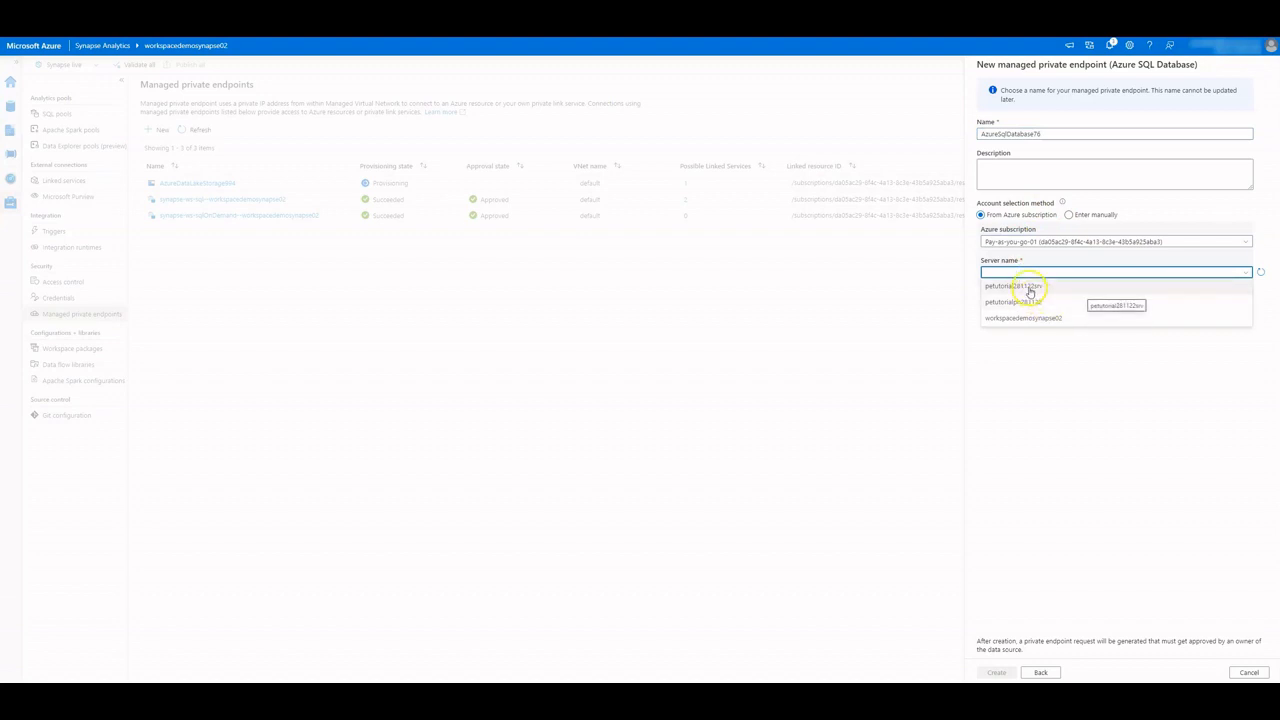
click(1029, 288)
click(996, 672)
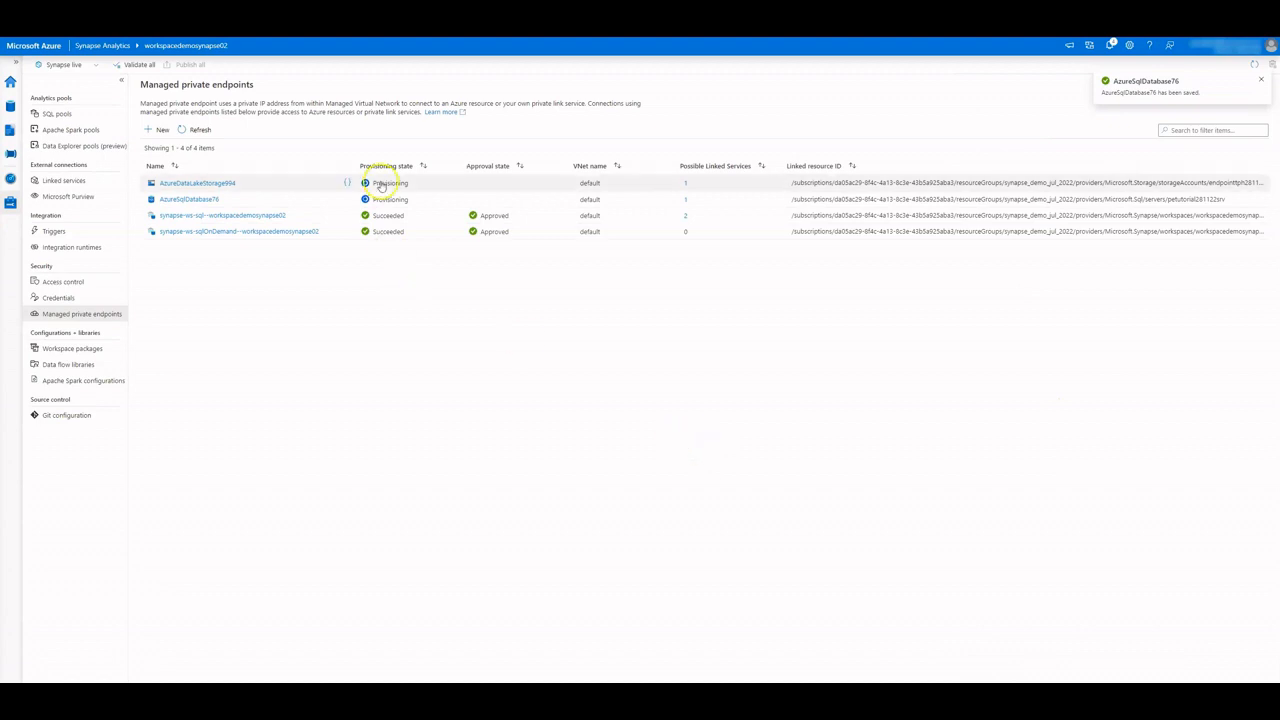
click(197, 129)
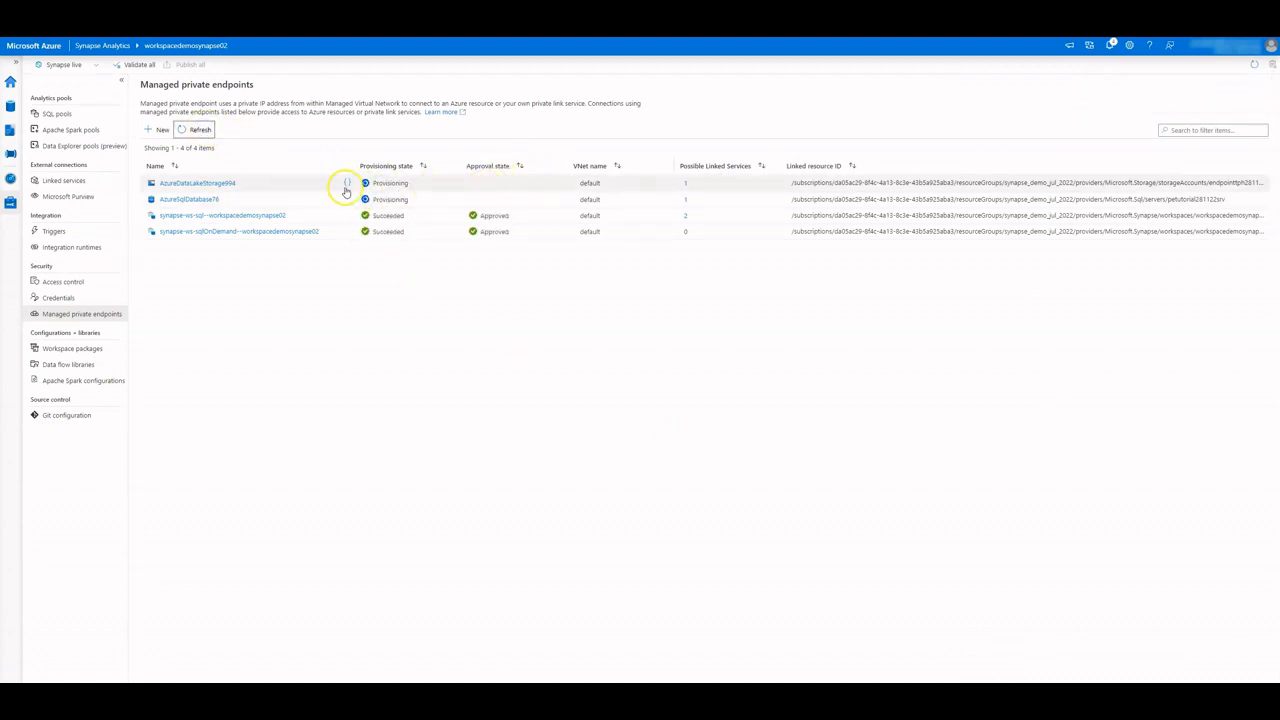
click(115, 45)
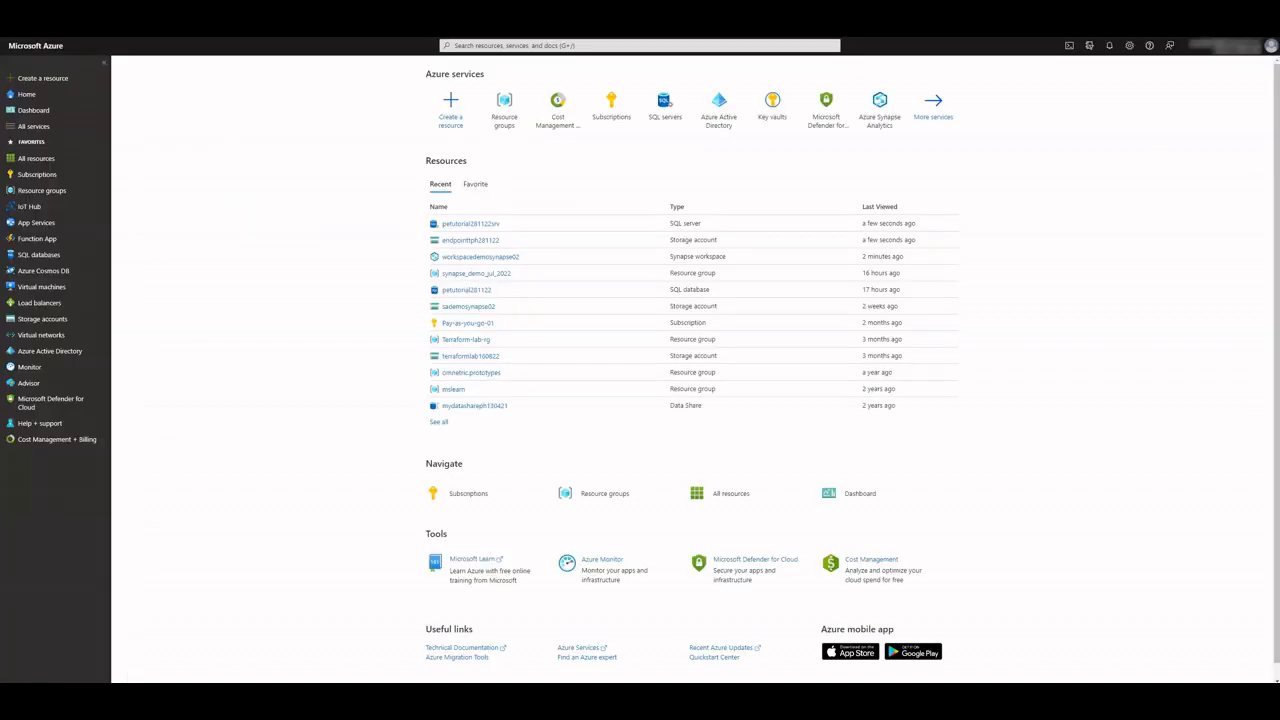
Approve the pending private endpoint connection on the endpointtph281122 storage account
click(462, 241)
click(148, 363)
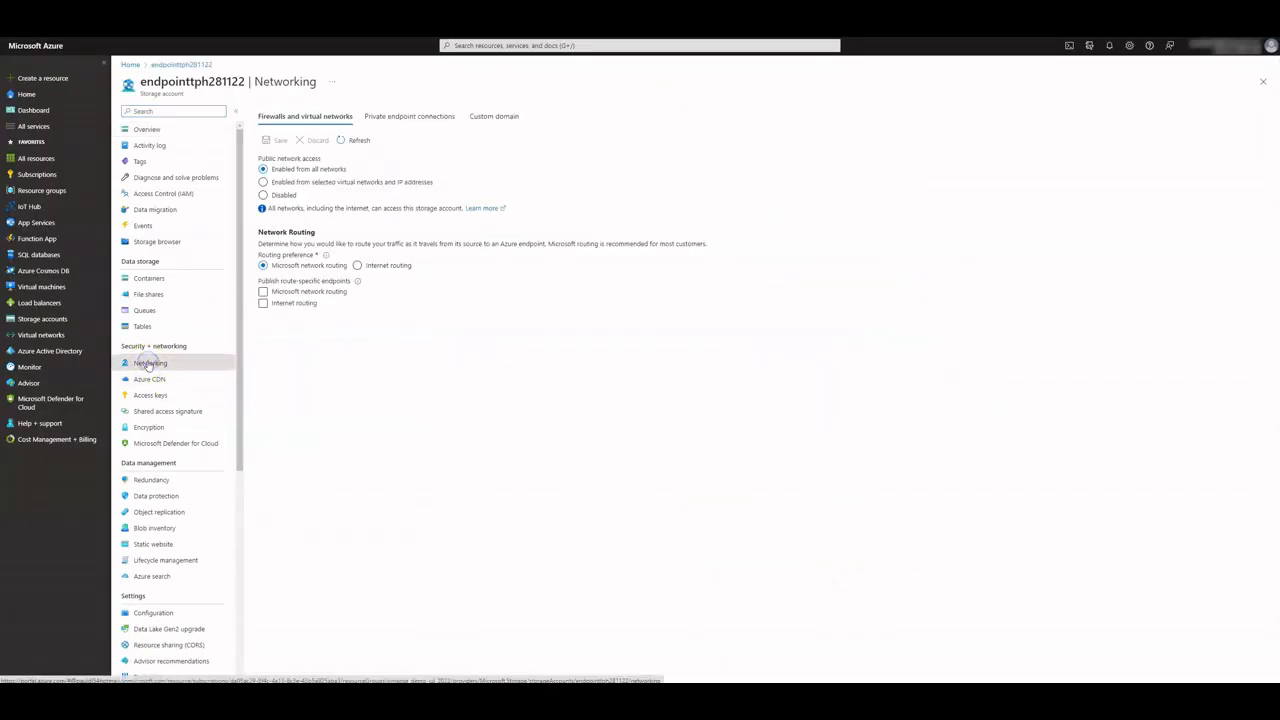
click(418, 116)
drag(476, 195, 514, 195)
click(514, 195)
click(267, 195)
click(345, 140)
click(270, 175)
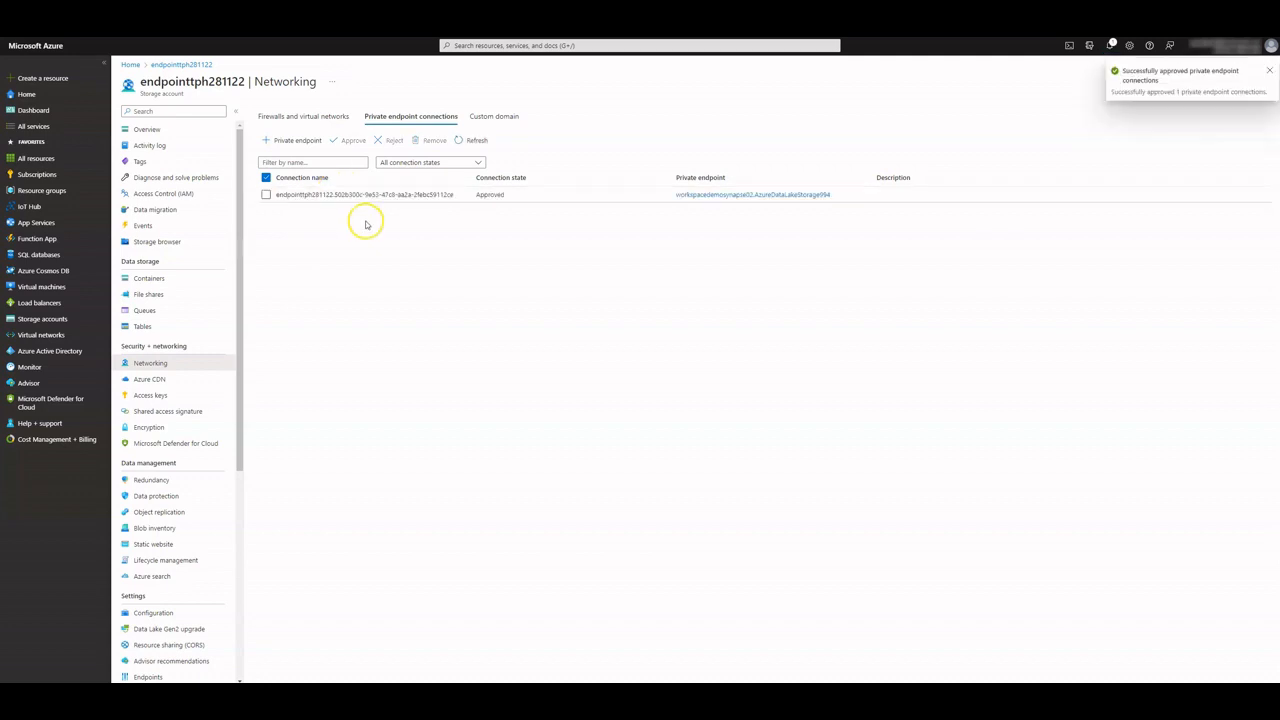
Approve the pending private endpoint connection on the petutorial281122srv SQL server and refresh
click(129, 65)
click(466, 245)
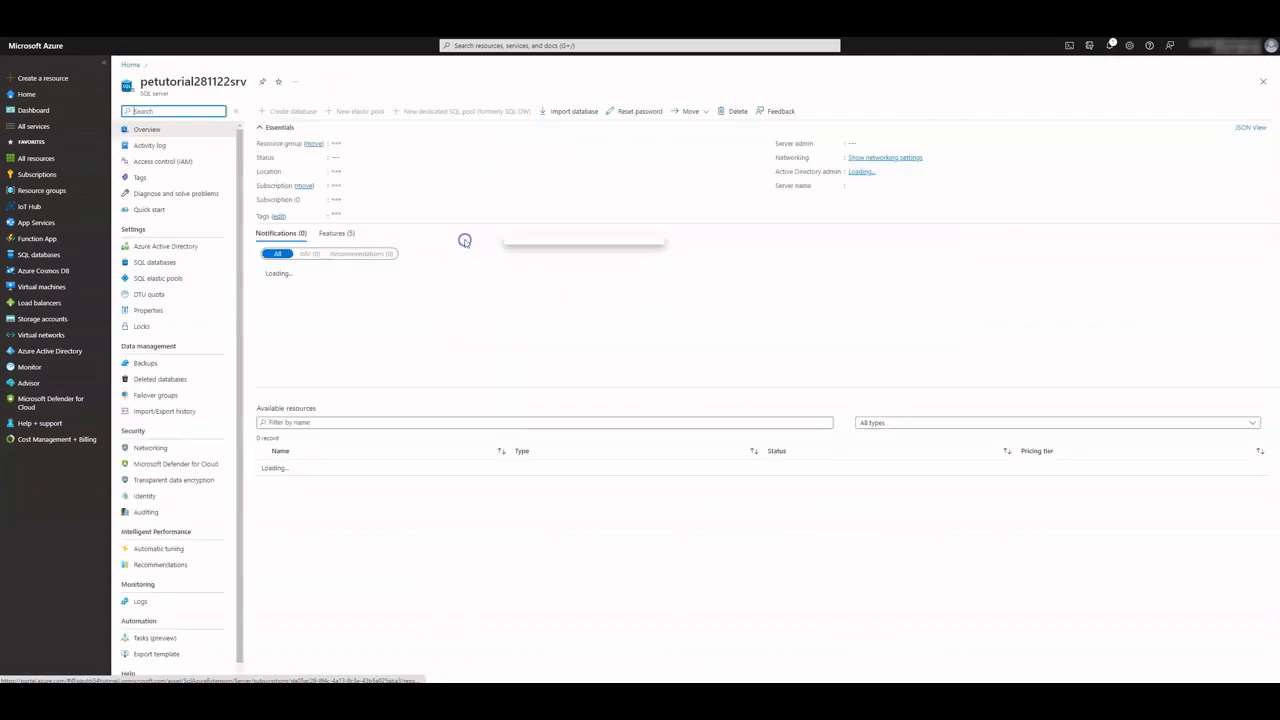
click(148, 447)
click(331, 139)
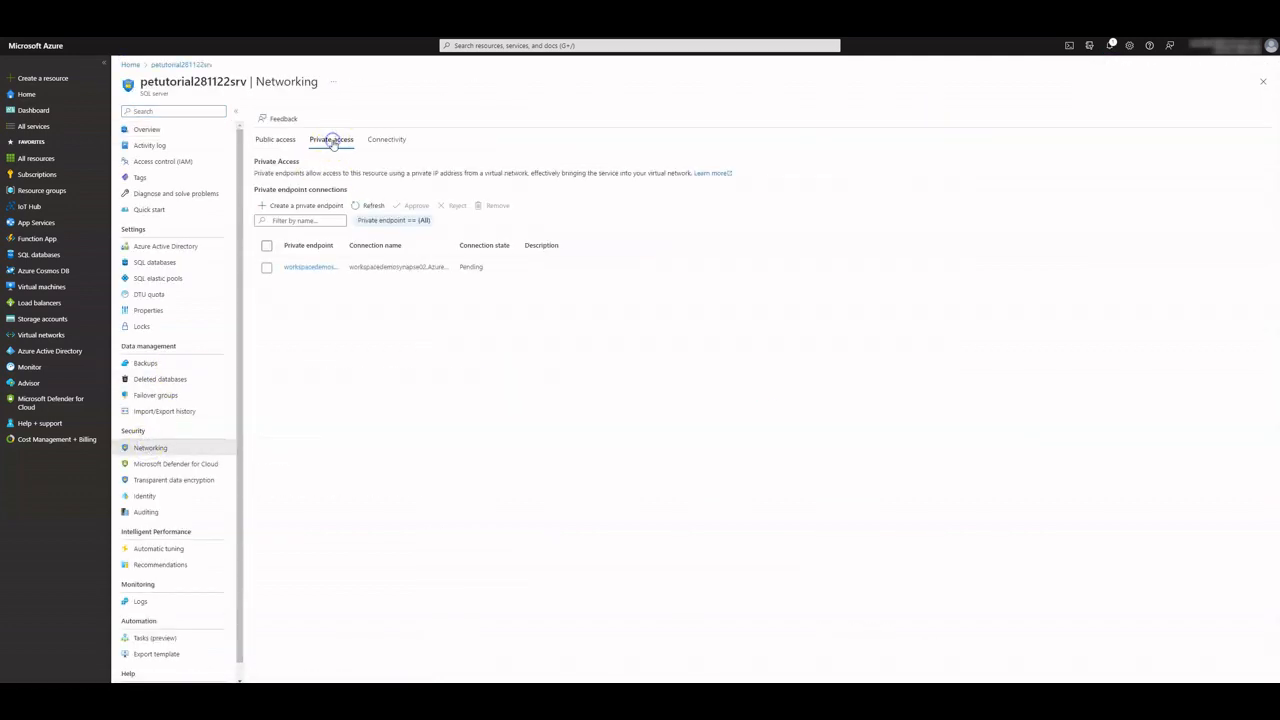
click(266, 268)
click(416, 205)
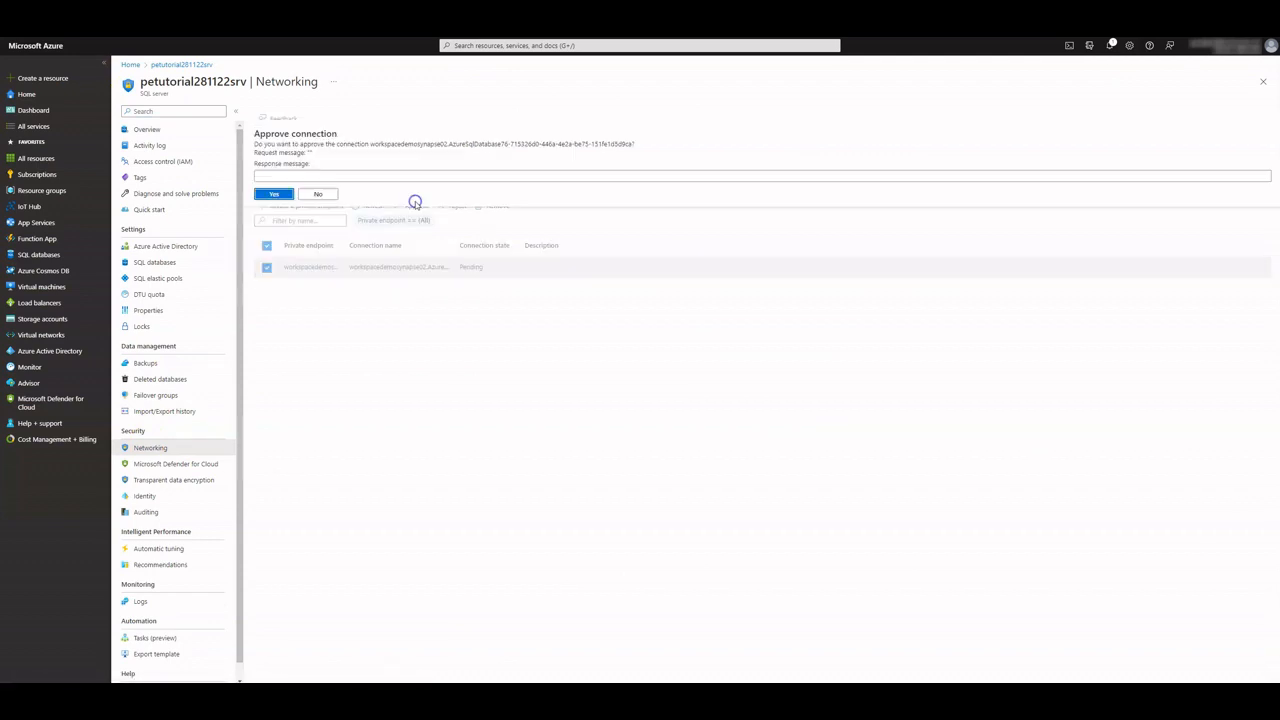
click(266, 191)
click(373, 206)
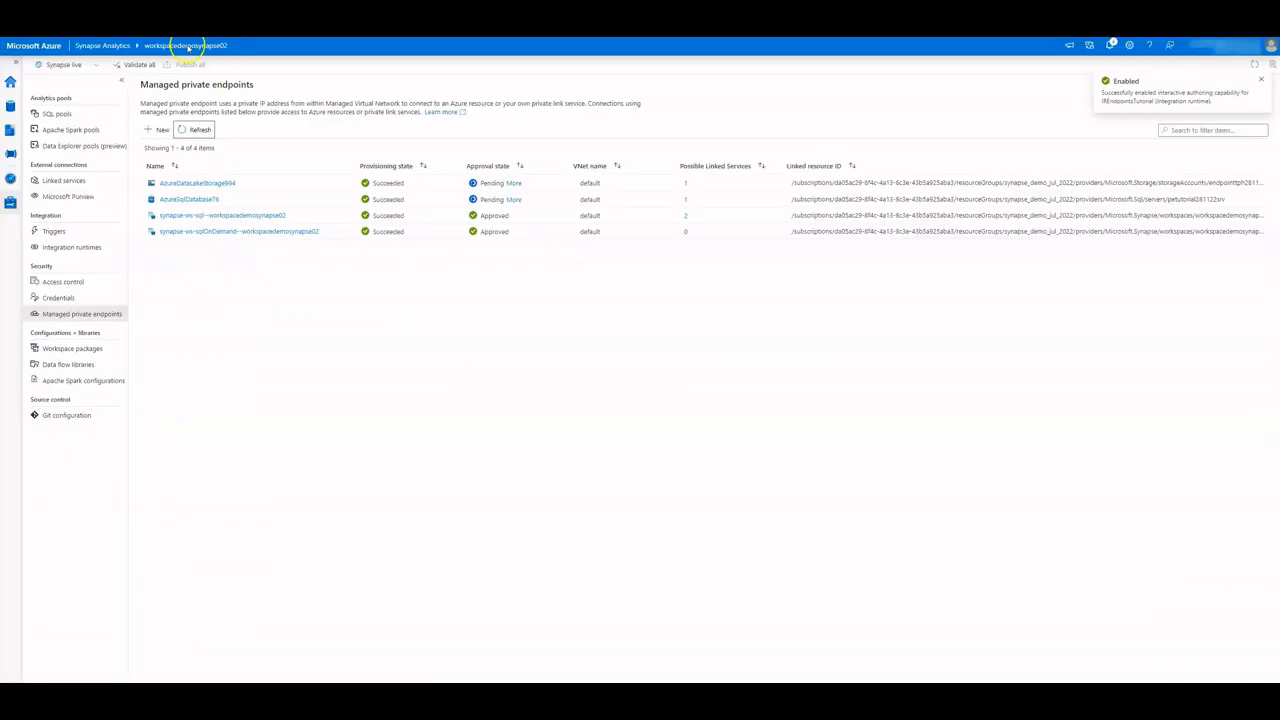
click(199, 131)
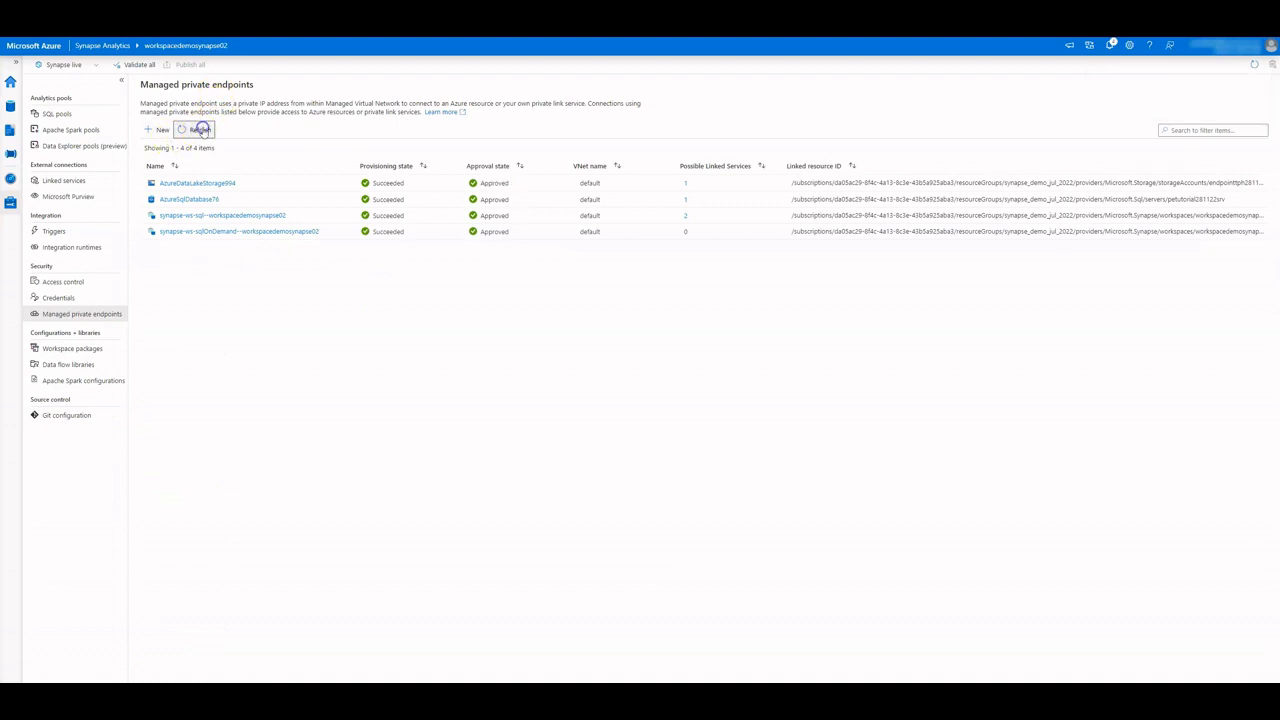
Switch AzureDataLakeStorage1 to the IREndpointsTutorial runtime, test its connection, and save it
click(199, 131)
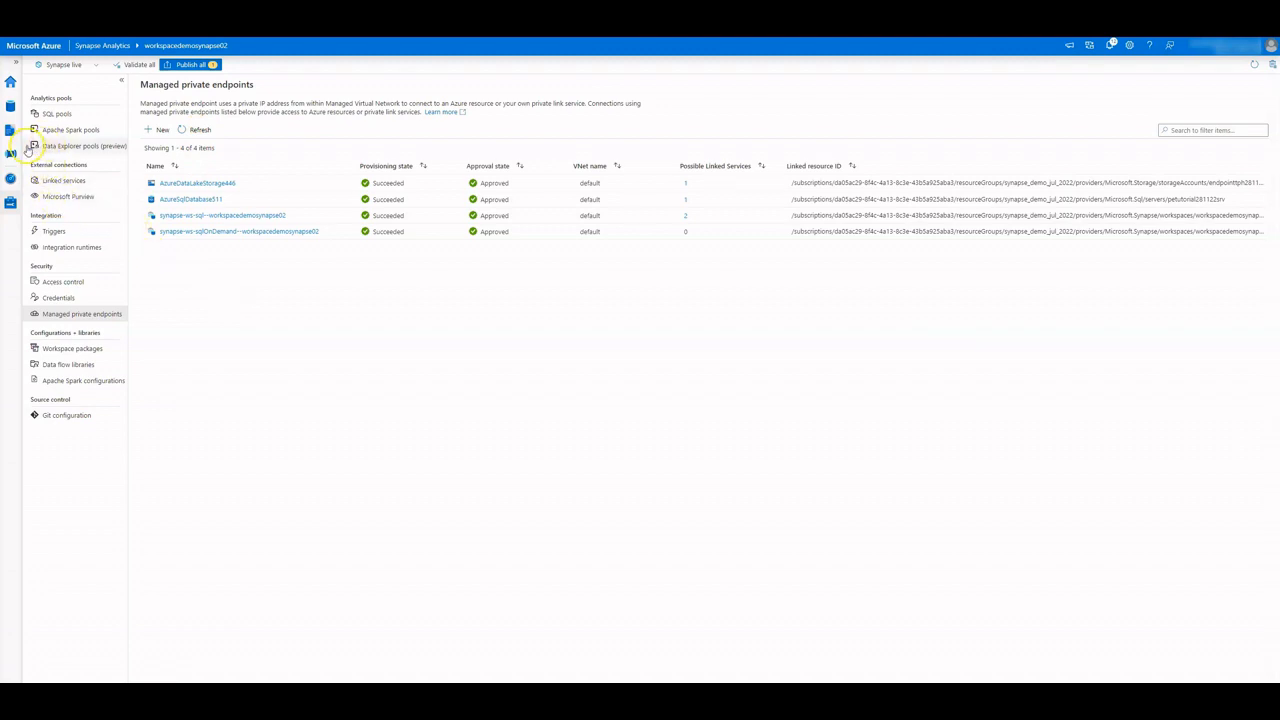
click(55, 183)
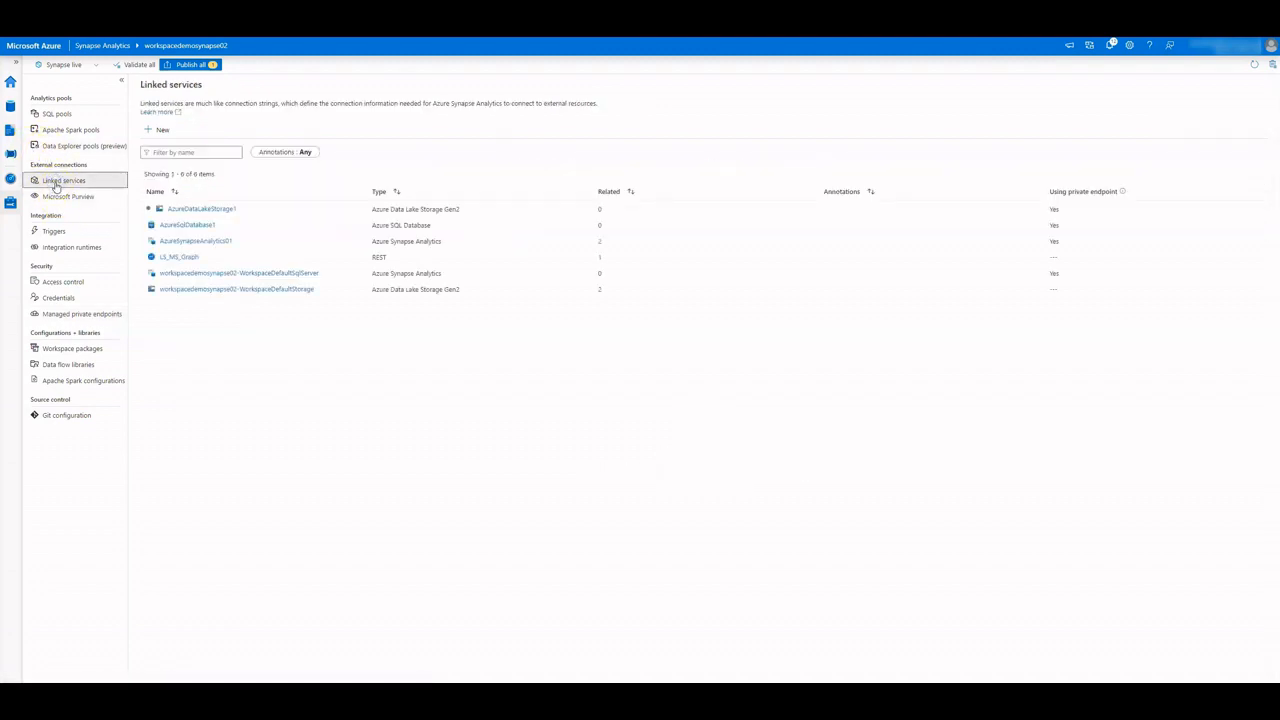
click(203, 209)
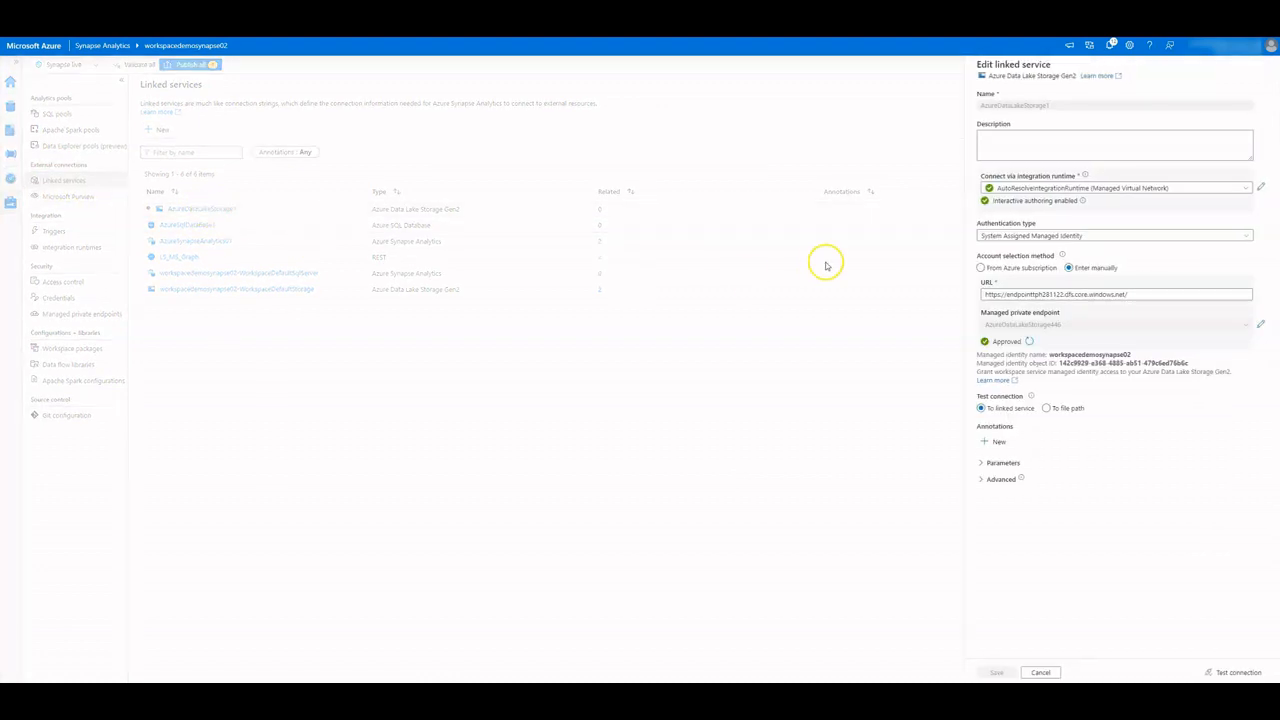
click(1243, 188)
click(1126, 232)
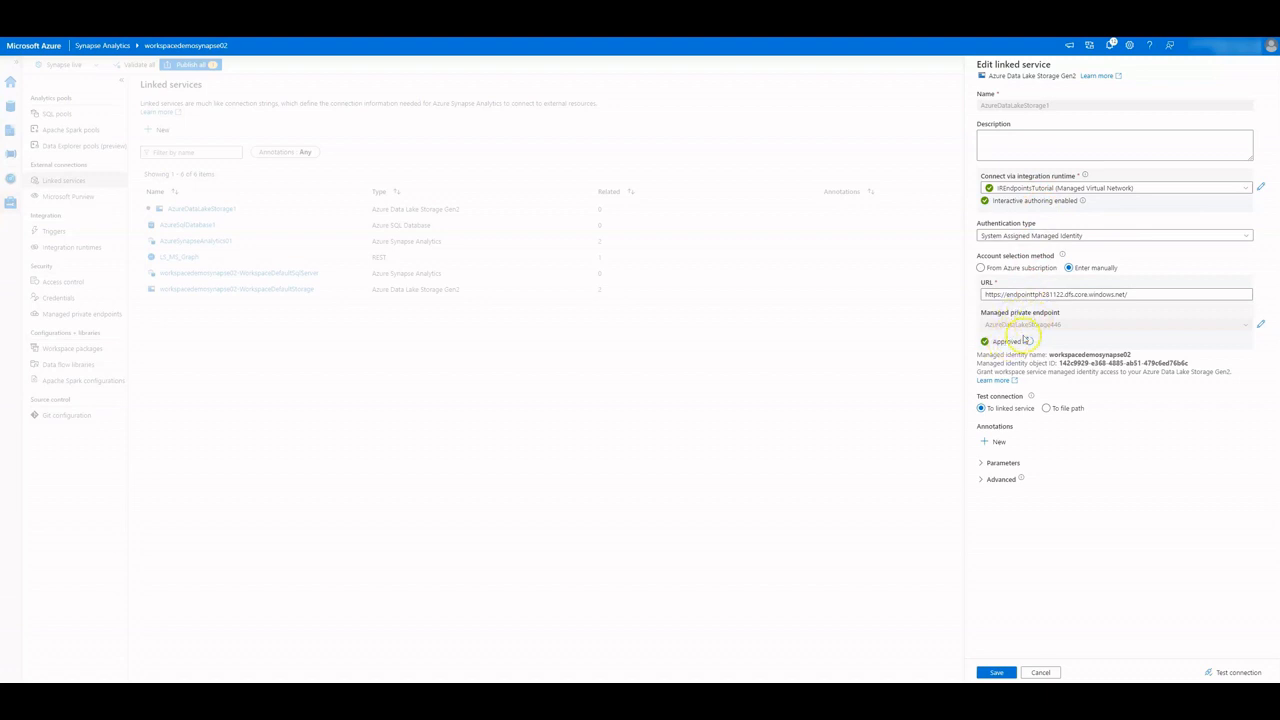
click(1233, 671)
click(1000, 672)
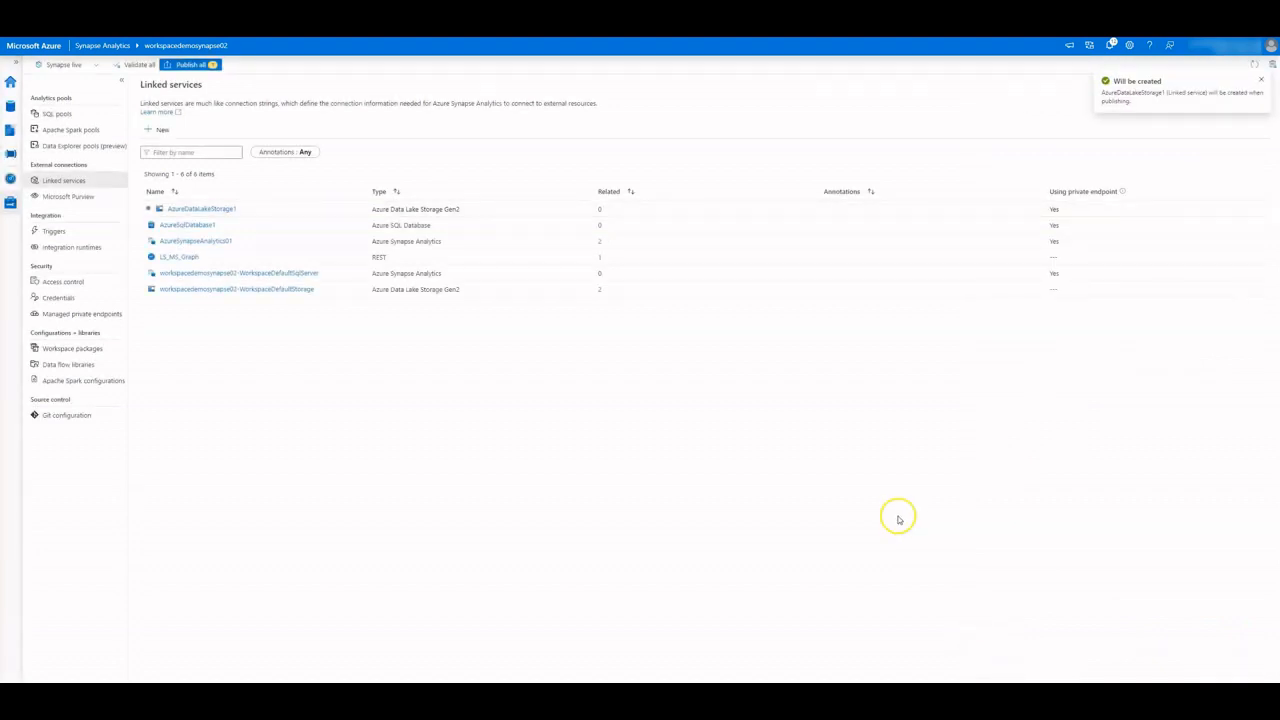
Switch AzureSqlDatabase1 to the IREndpointsTutorial runtime, test its connection, and apply
click(203, 228)
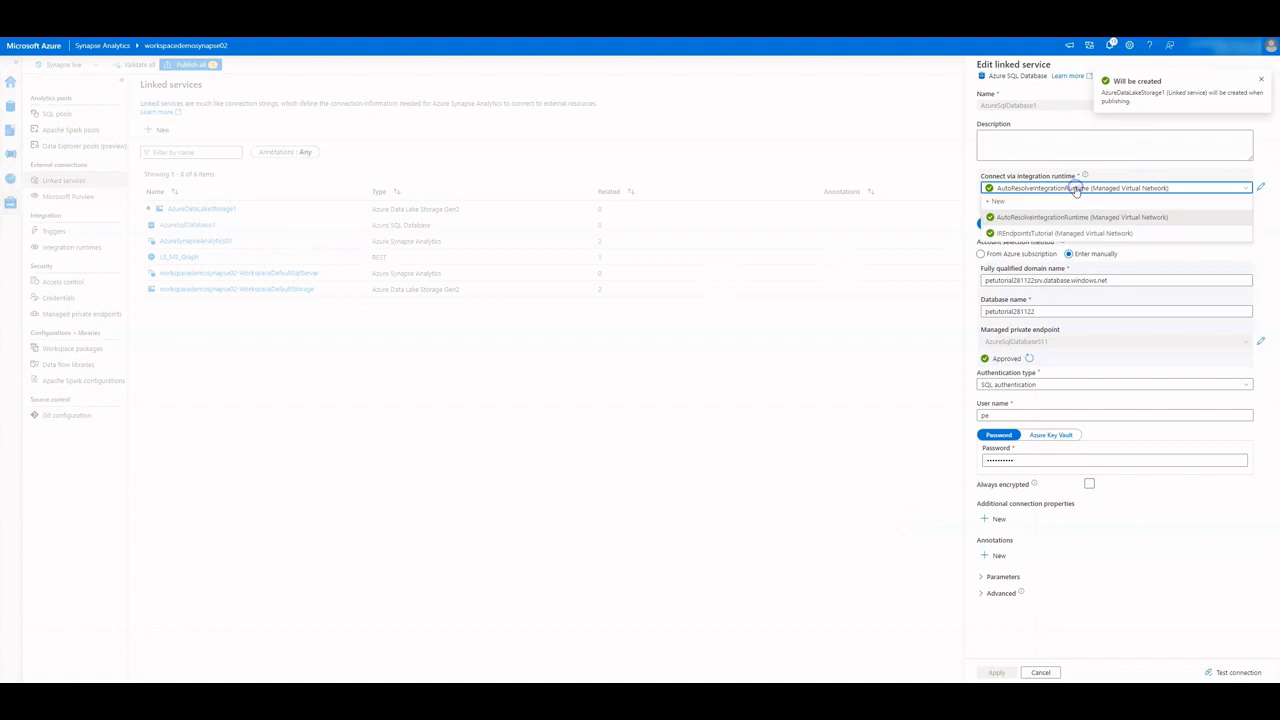
click(1072, 188)
click(1040, 232)
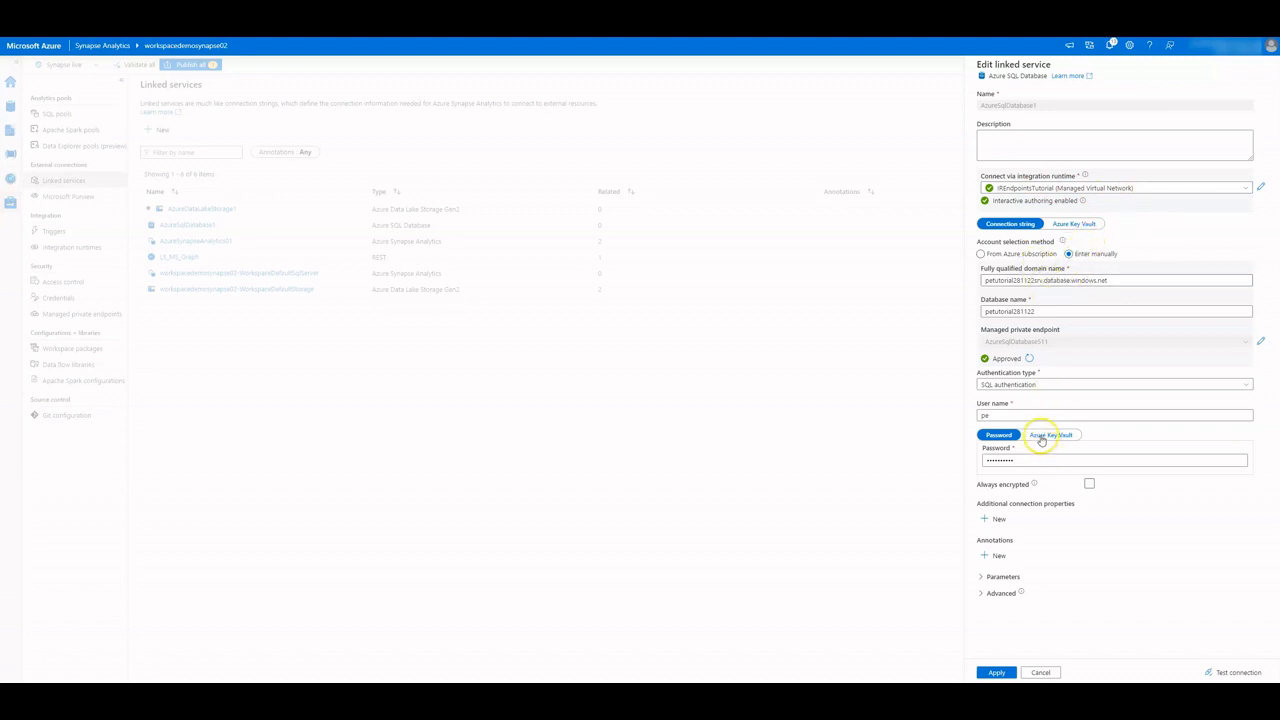
click(1228, 671)
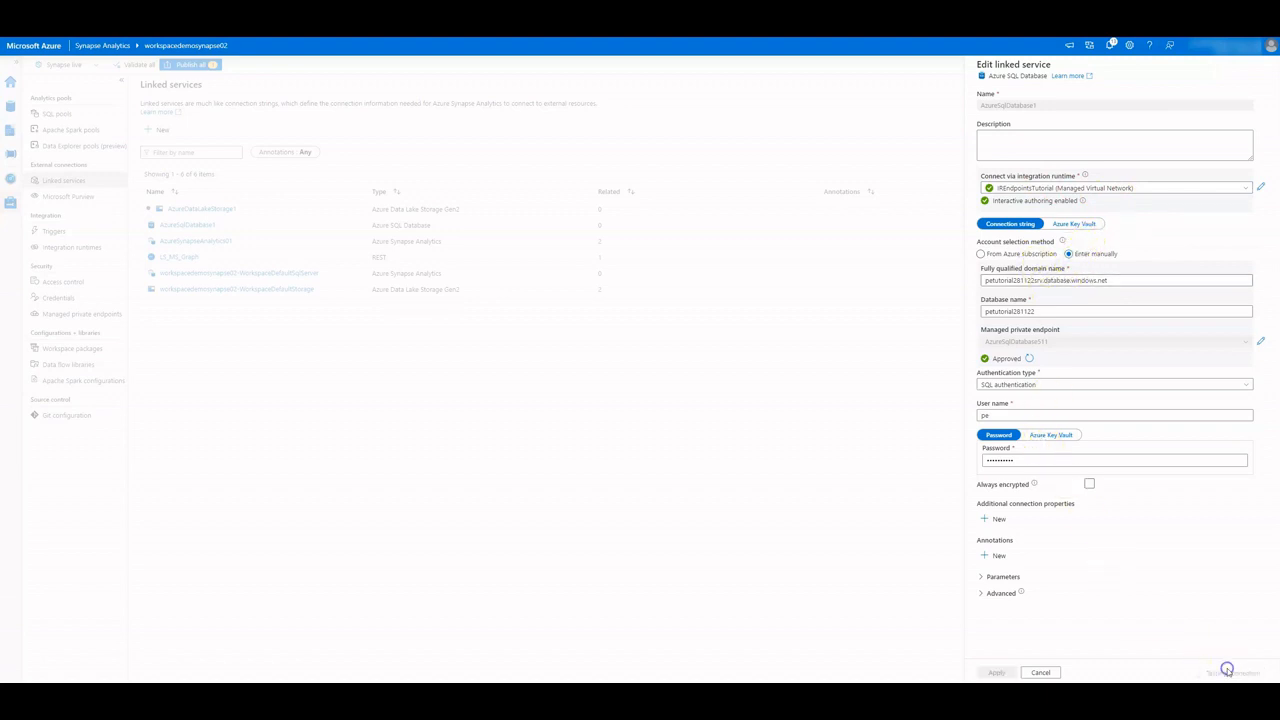
click(996, 672)
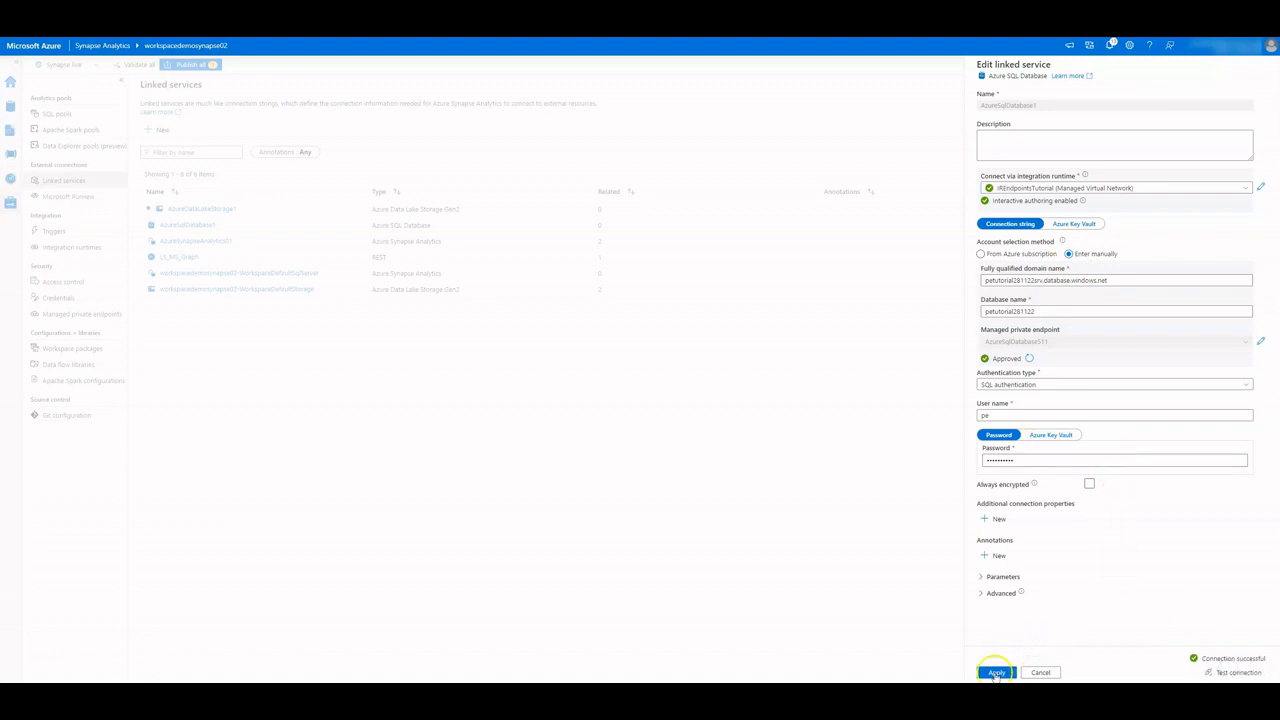